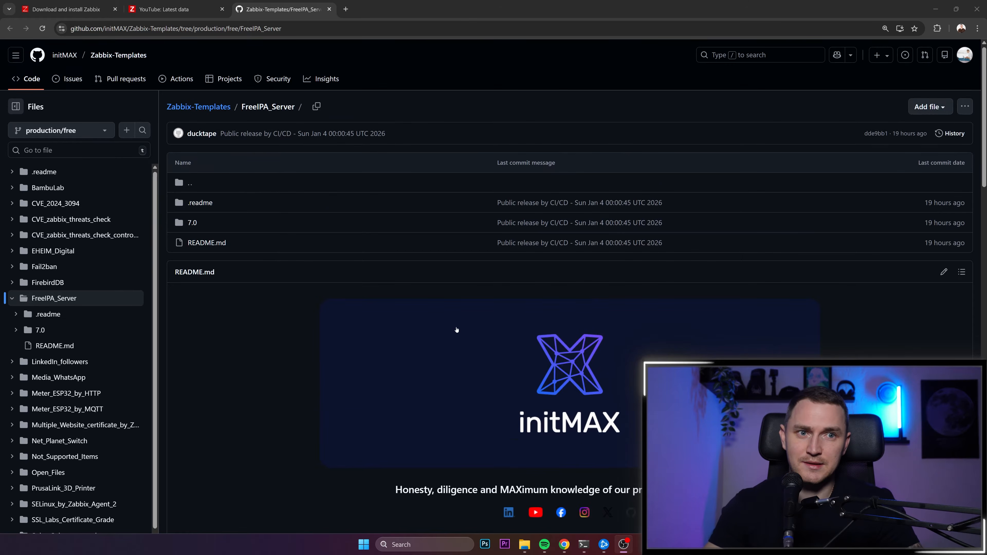
# - Skim the FreeIPA_Server template's README, covering its description, requirements and setup instructions
pyautogui.scroll(-10, 439, 302)
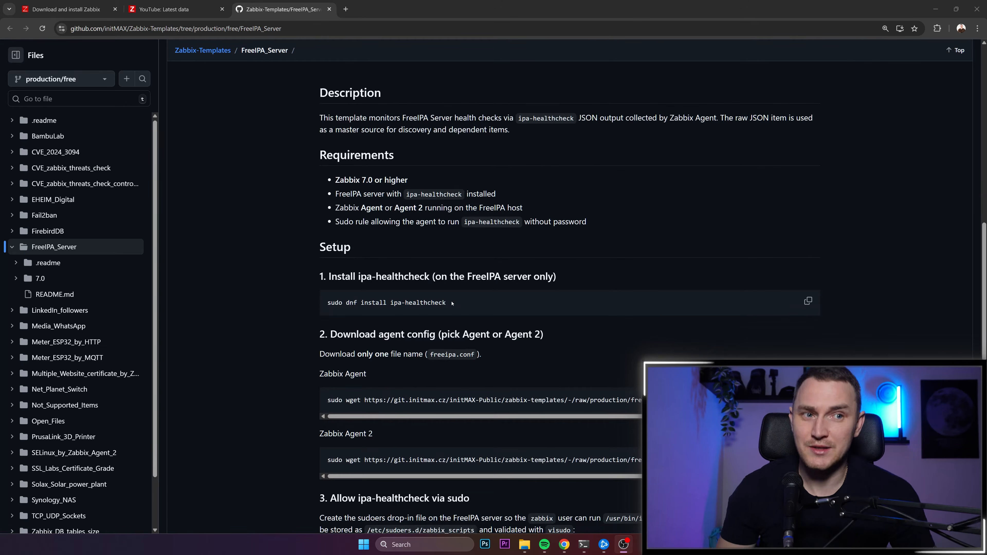
pyautogui.scroll(-2, 357, 212)
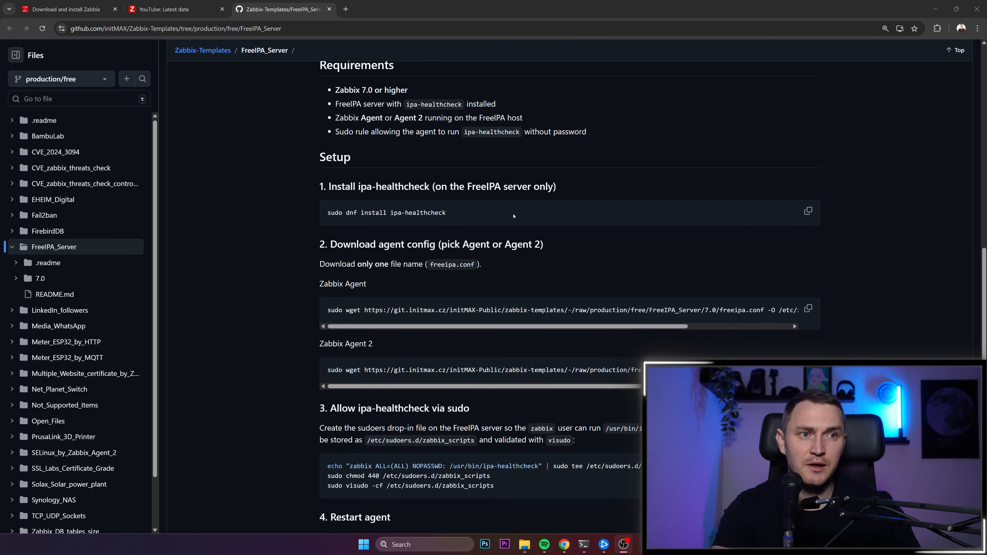
pyautogui.scroll(12, 504, 216)
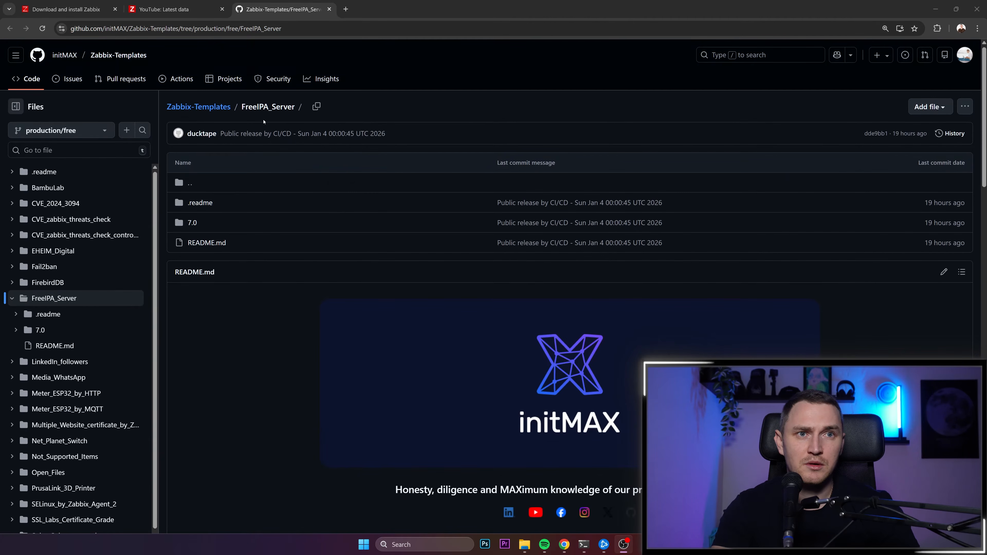
# - Open the BambuLab folder of the Zabbix-Templates repository and go to the description and requirements in its README
pyautogui.click(200, 111)
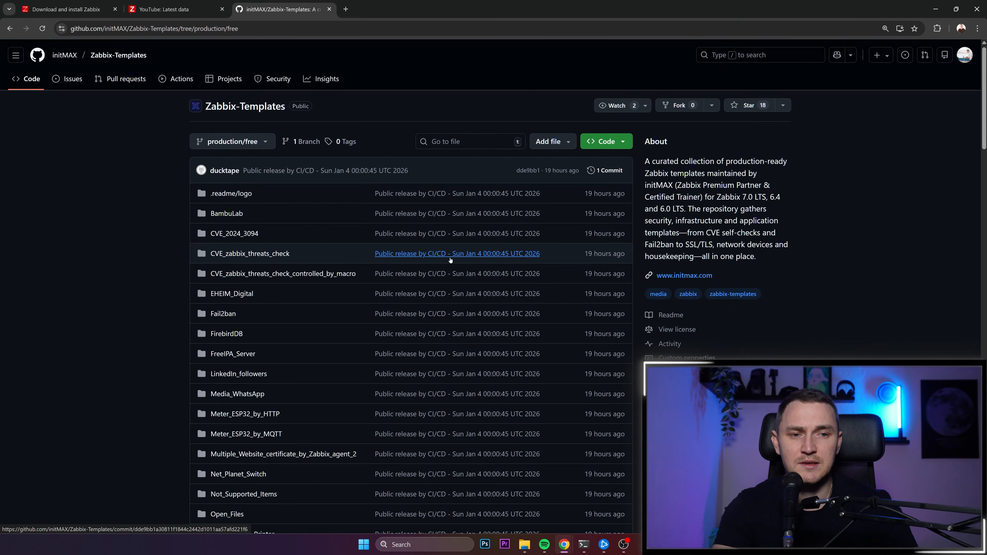
pyautogui.click(237, 213)
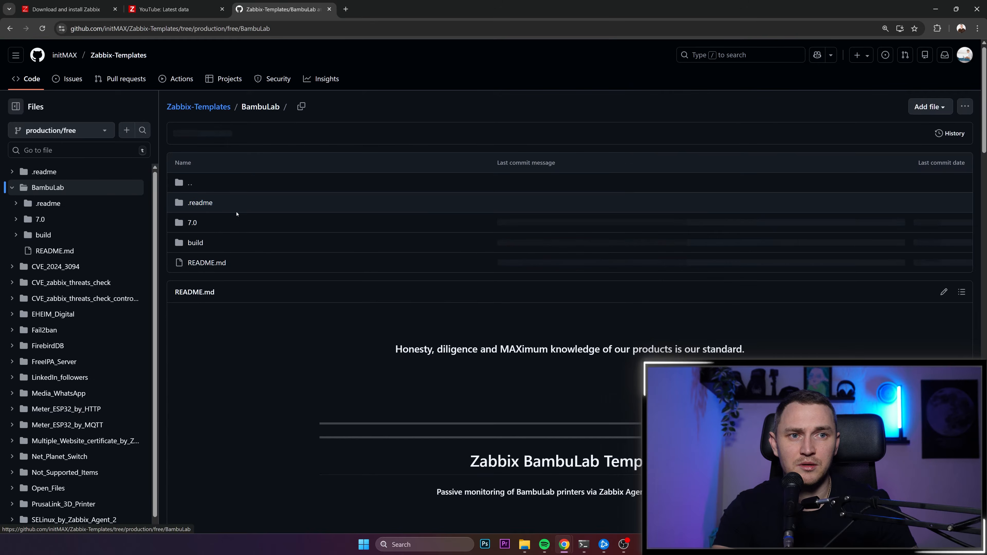
pyautogui.scroll(-5, 369, 331)
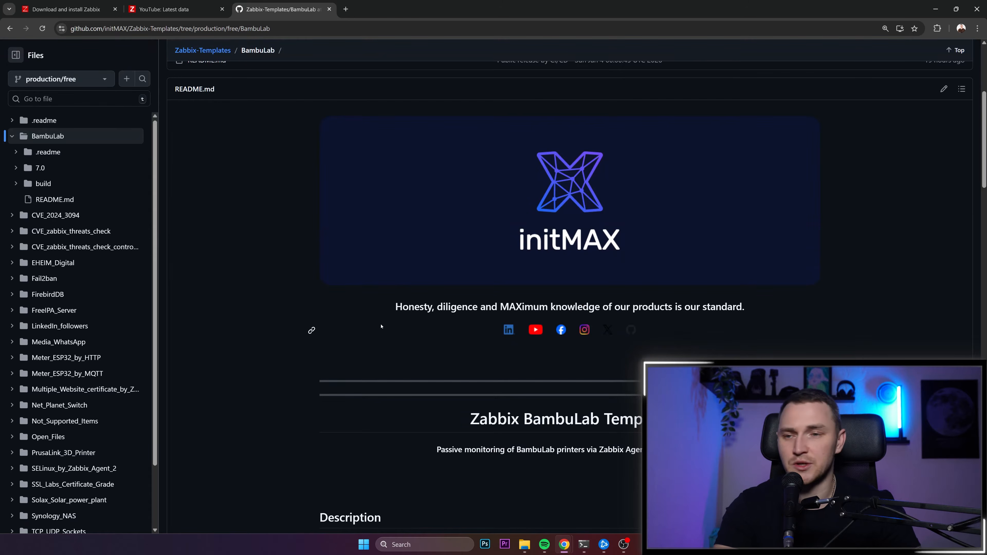
pyautogui.scroll(-5, 499, 330)
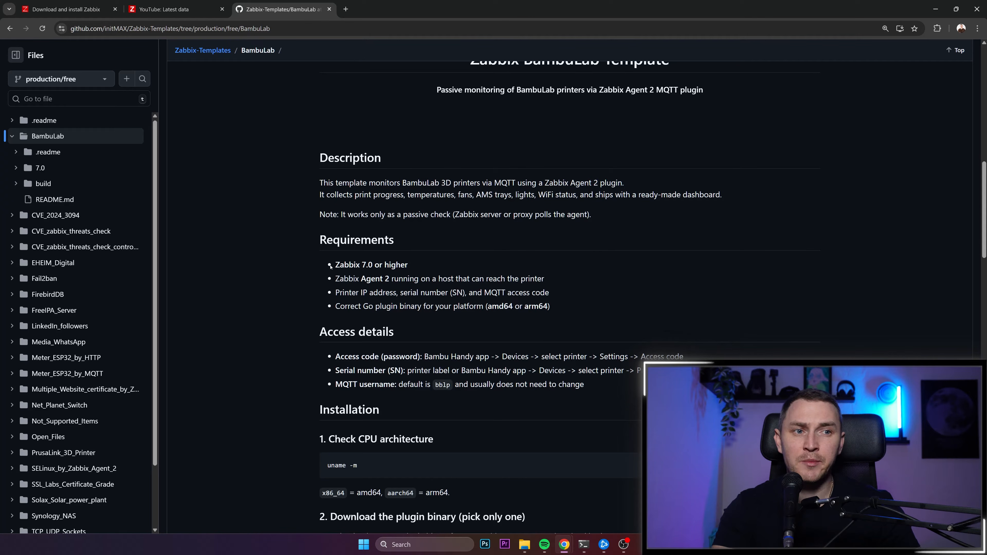
# - Review the BambuLab README's requirements for the Zabbix version, Agent 2 host, printer details and Go plugin binary platform
pyautogui.moveTo(331, 266); pyautogui.dragTo(439, 271)
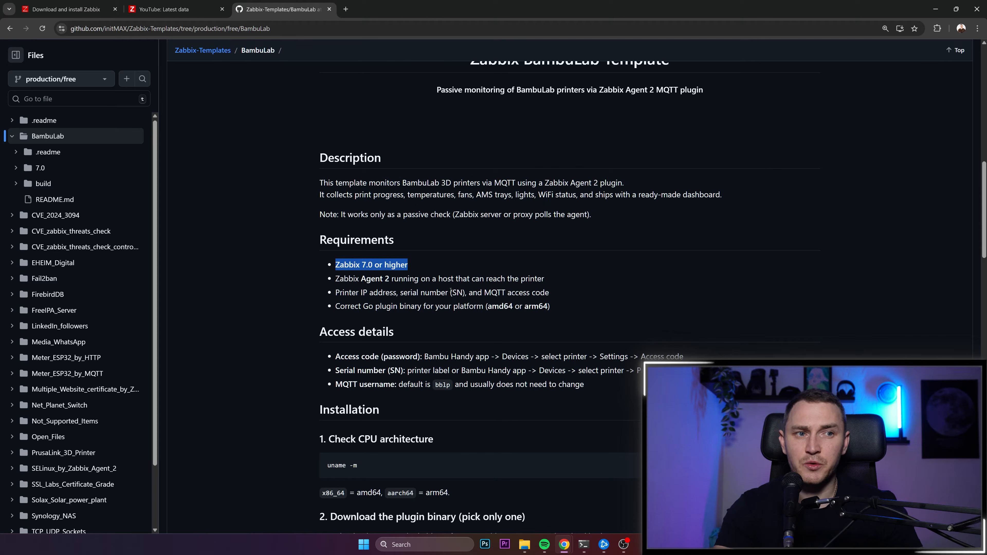
pyautogui.moveTo(339, 279); pyautogui.dragTo(531, 293)
pyautogui.scroll(-2, 483, 272)
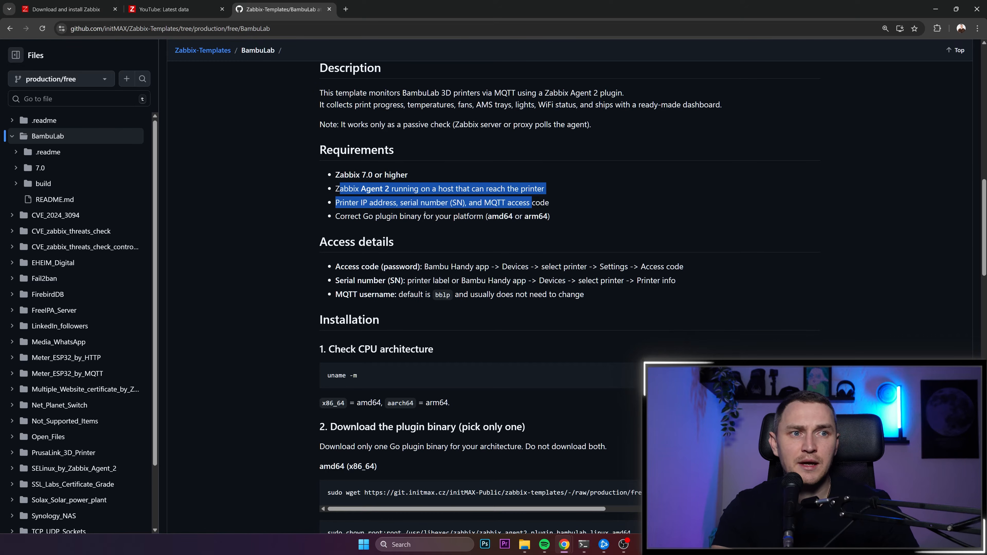
pyautogui.moveTo(356, 202); pyautogui.dragTo(558, 210)
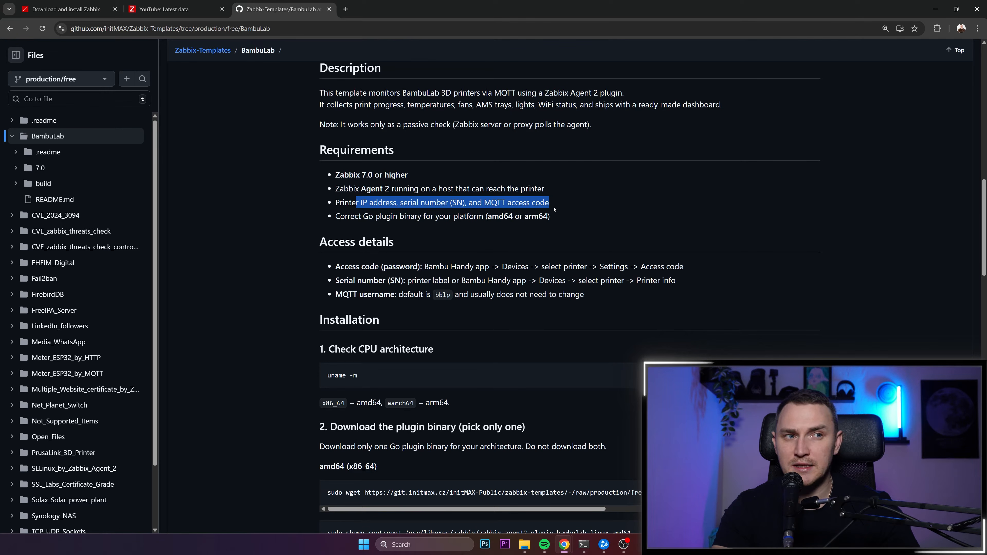
pyautogui.tripleClick(500, 204)
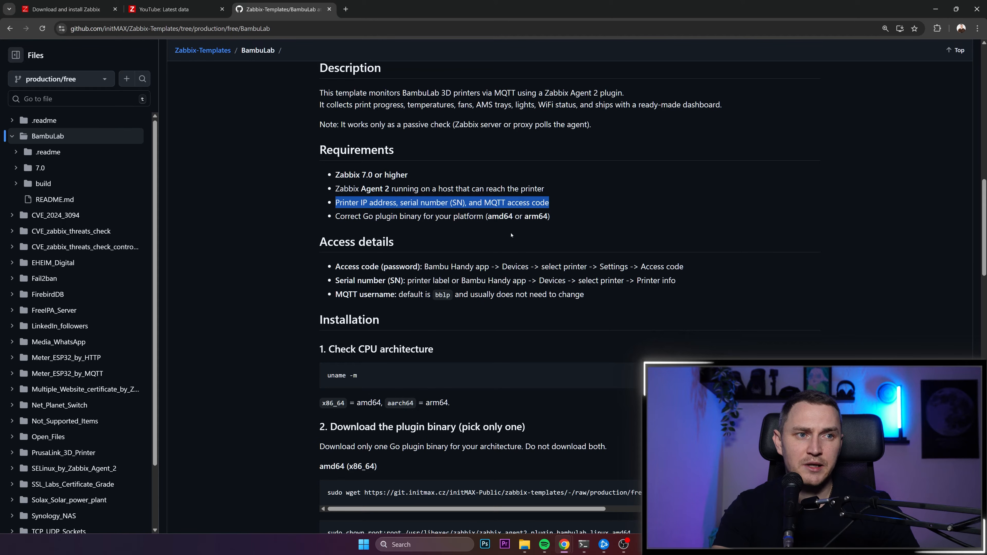
pyautogui.moveTo(485, 217); pyautogui.dragTo(538, 216)
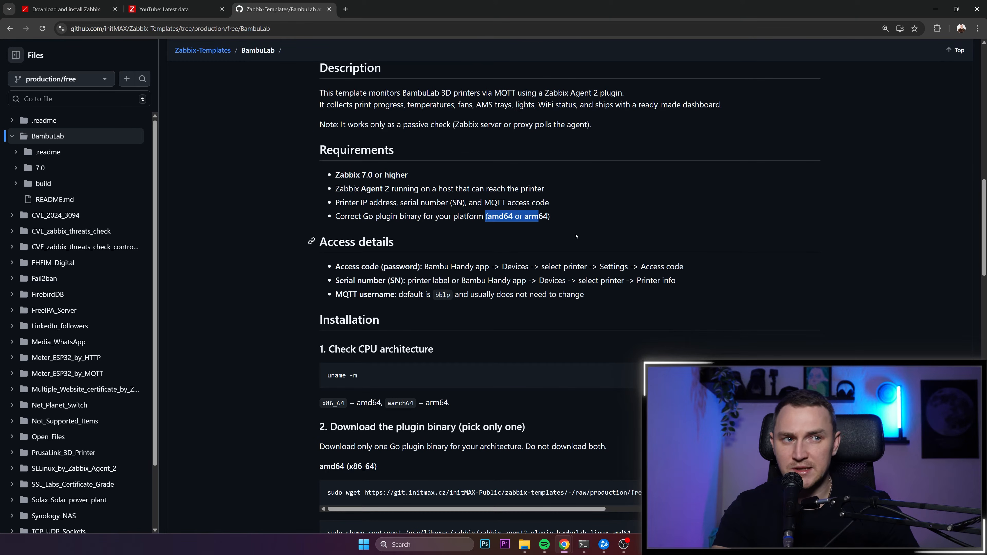
# - Review the Access details section on where to find the access code, serial number and MQTT username
pyautogui.scroll(-2, 468, 206)
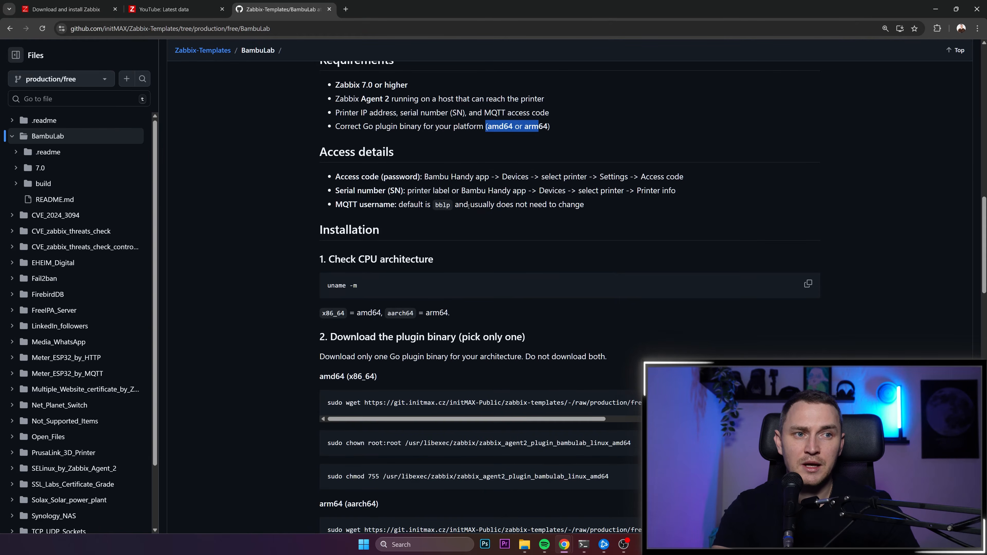
pyautogui.moveTo(335, 176); pyautogui.dragTo(506, 178)
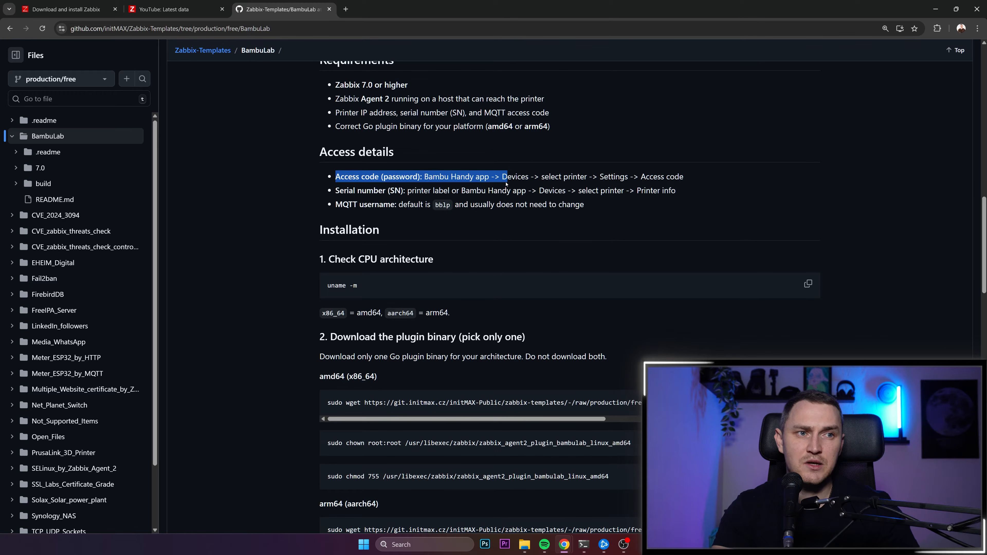
pyautogui.click(471, 179)
pyautogui.moveTo(426, 178); pyautogui.dragTo(691, 181)
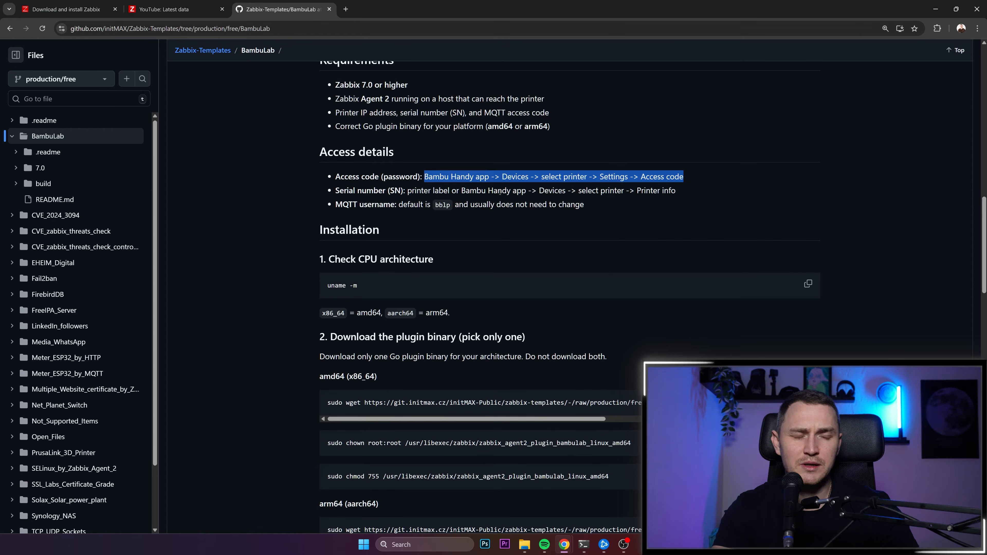
pyautogui.moveTo(390, 190); pyautogui.dragTo(676, 193)
pyautogui.moveTo(342, 204); pyautogui.dragTo(568, 205)
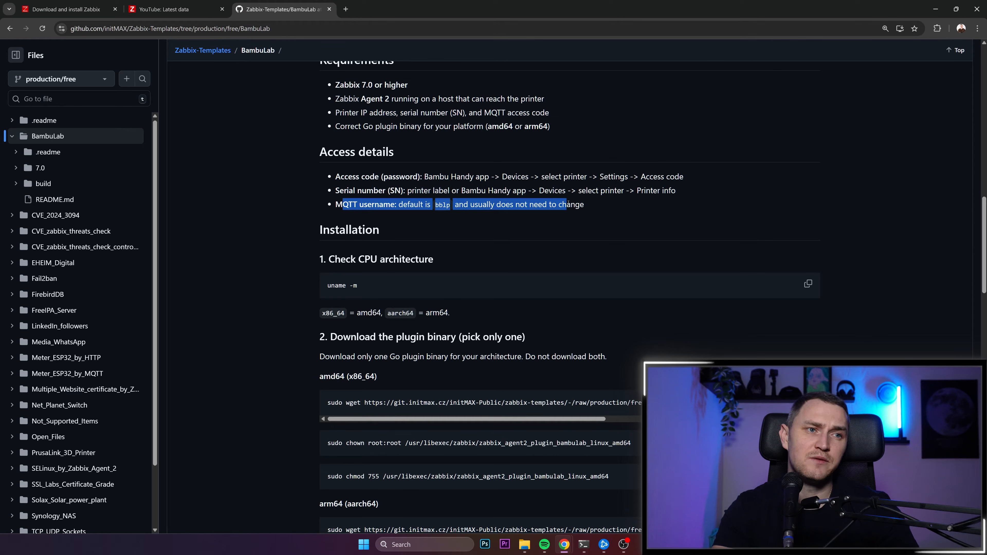
pyautogui.doubleClick(447, 206)
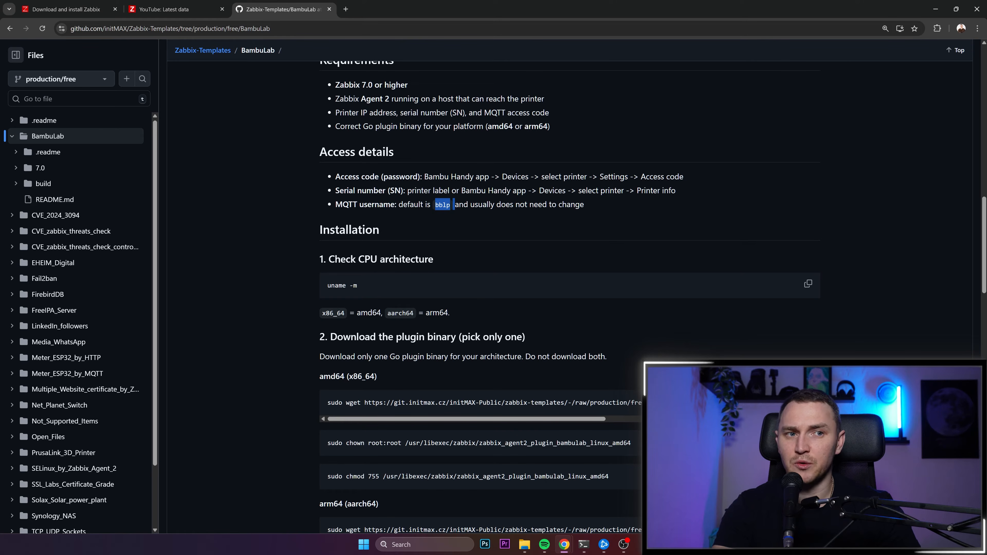
pyautogui.scroll(-1, 475, 190)
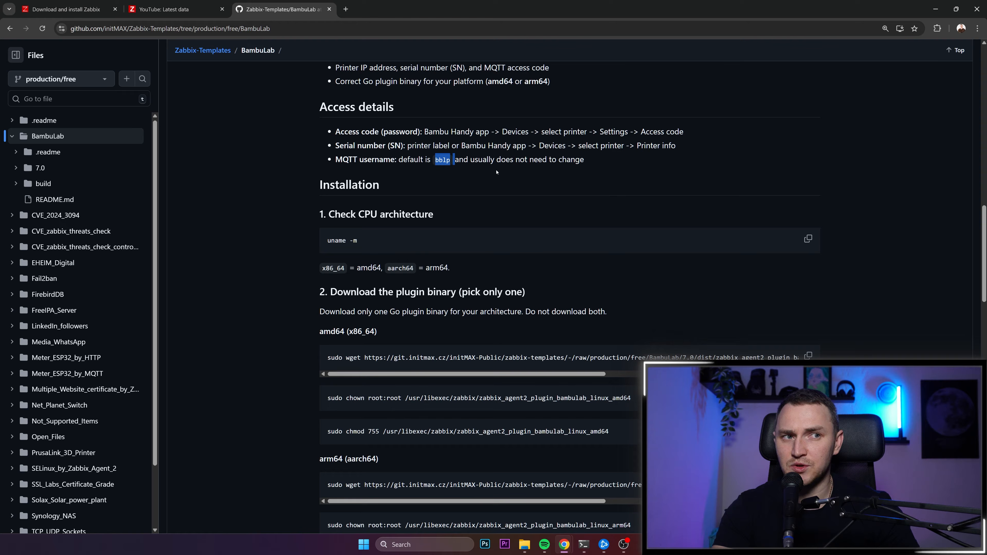
pyautogui.moveTo(586, 160)
pyautogui.mouseDown()
pyautogui.moveTo(314, 132)
pyautogui.moveTo(364, 146)
pyautogui.moveTo(591, 163)
pyautogui.mouseUp()
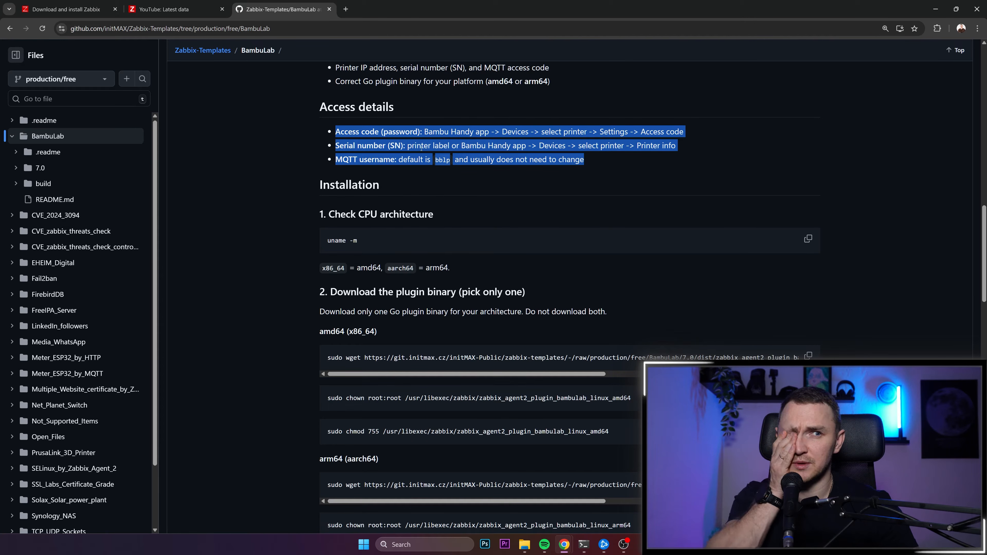
# - Switch to the terminal, place its window over the README's Installation section, and add a few blank prompt lines
pyautogui.scroll(-1, 355, 216)
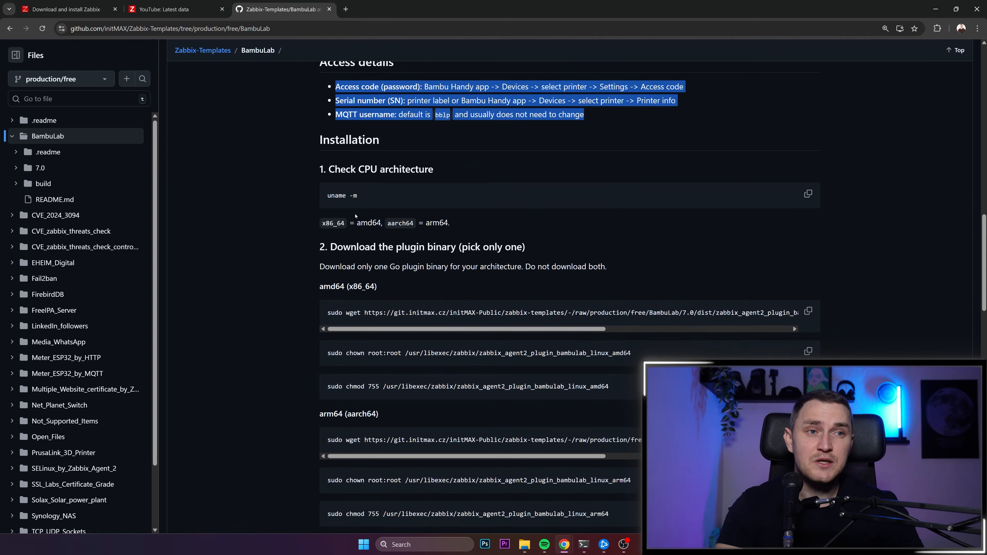
pyautogui.hotkey('alt', 'Tab')
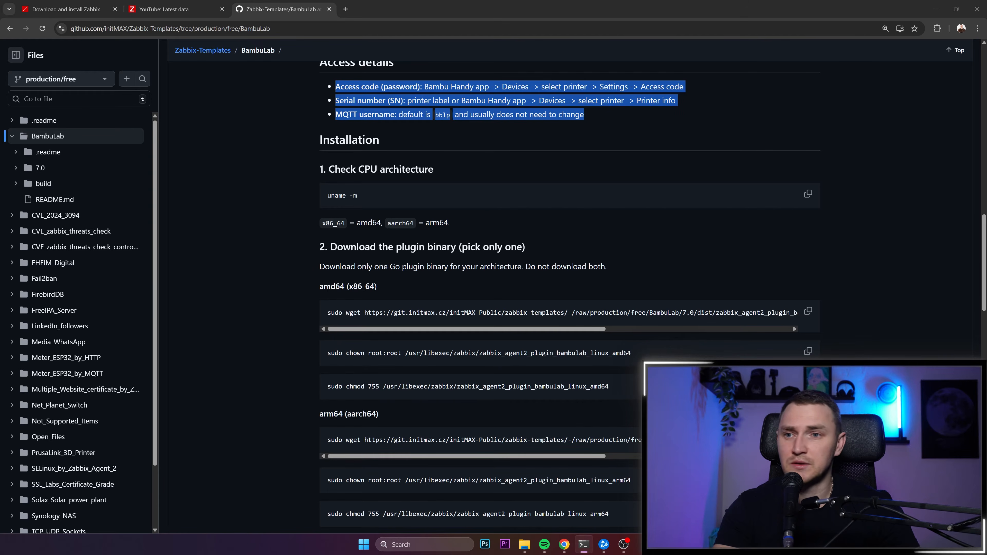
pyautogui.moveTo(382, 185); pyautogui.dragTo(525, 181)
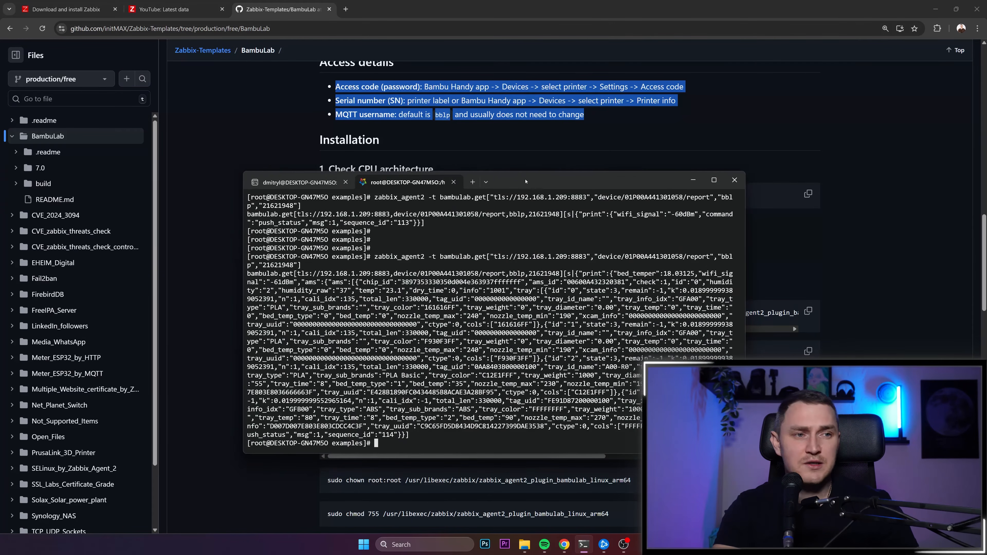
pyautogui.press('Return')
pyautogui.press('Return')
pyautogui.press('Return')
pyautogui.press('Return')
pyautogui.press('Return')
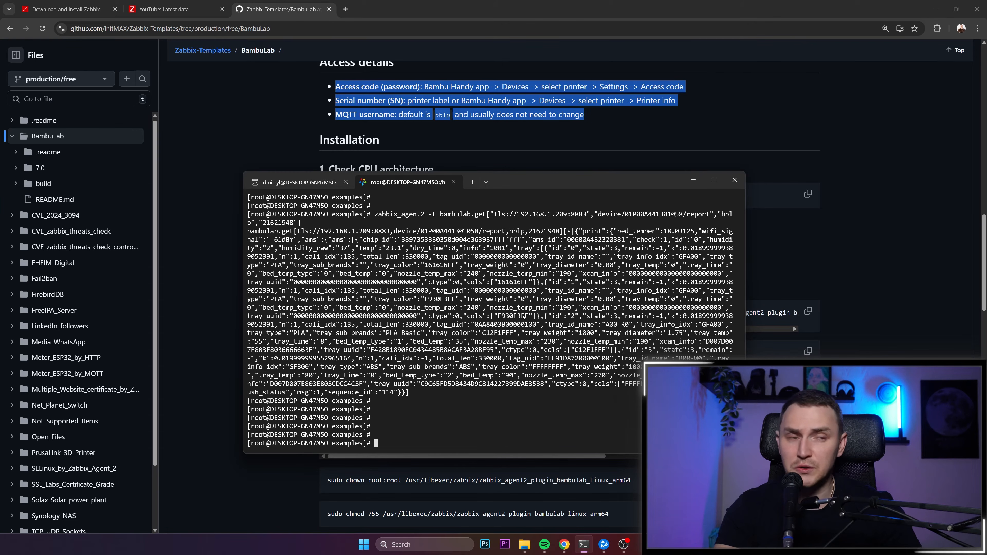
# - Check the installed Zabbix Agent 2 version by running zabbix_agent2 -V, and add blank prompt lines below the output
pyautogui.write('zabbix_')
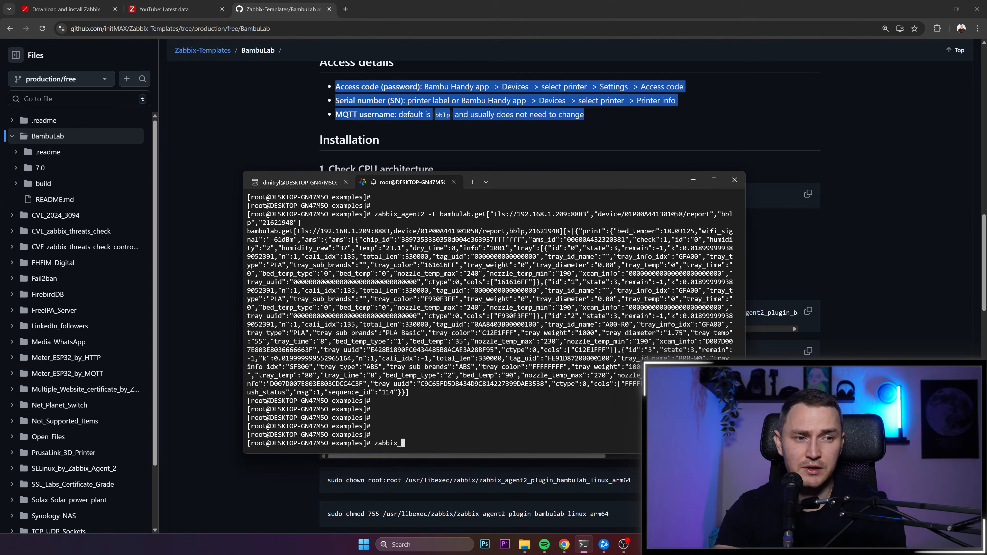
pyautogui.write('agent2 -v')
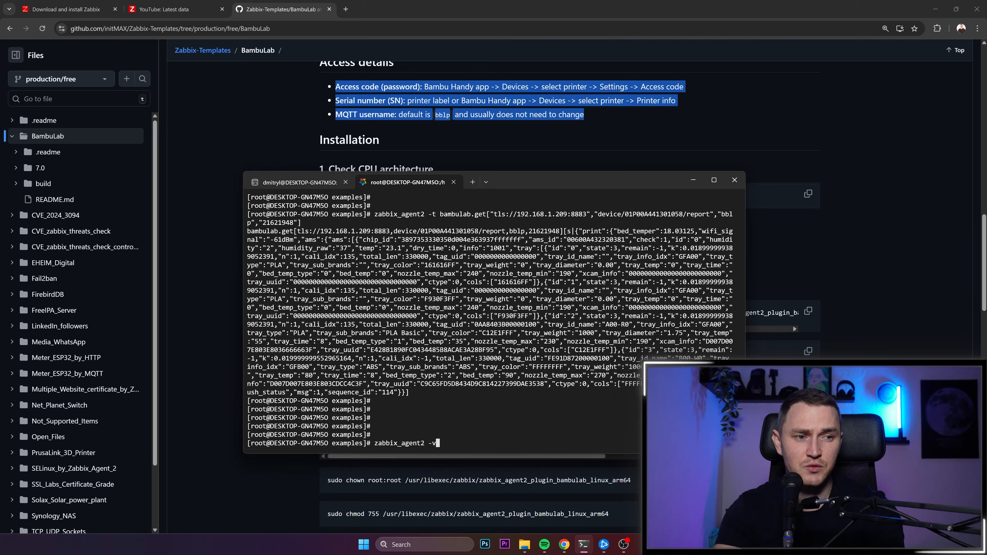
pyautogui.press('Return')
pyautogui.press('Up')
pyautogui.press('BackSpace')
pyautogui.write('V')
pyautogui.press('Return')
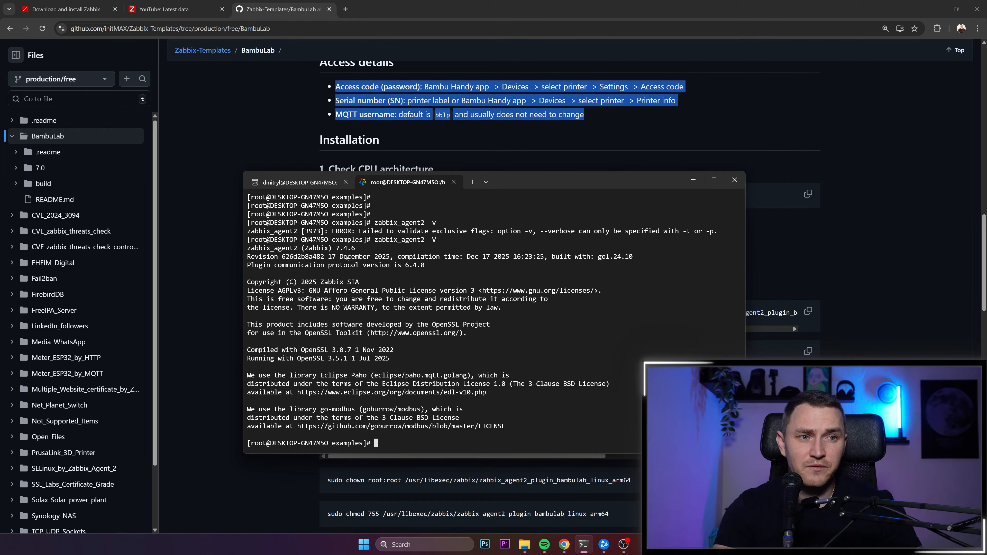
pyautogui.press('Return')
pyautogui.press('Return')
pyautogui.press('Return')
pyautogui.press('Return')
pyautogui.press('Return')
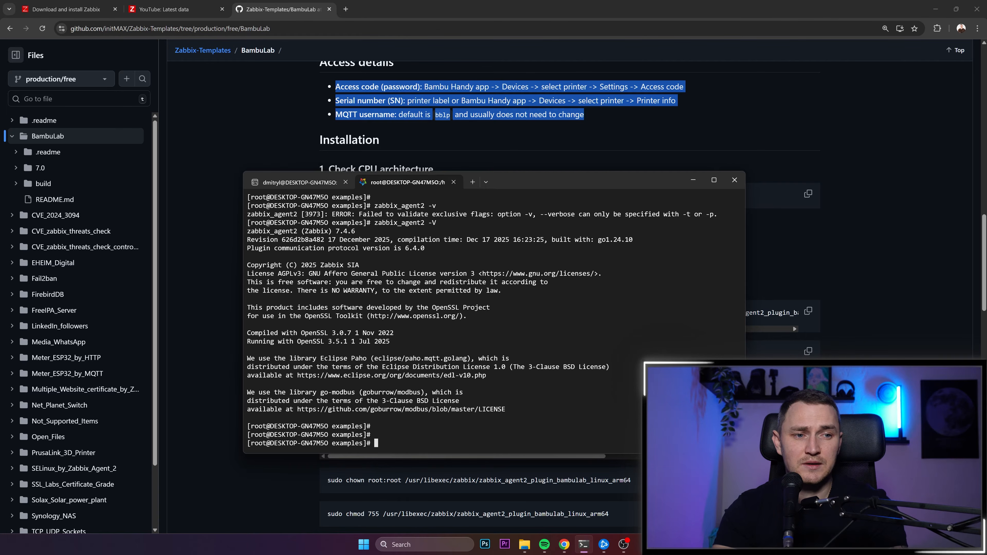
# - Copy the uname -m command from the README in the browser and run it in the terminal to check the CPU architecture
pyautogui.click(255, 138)
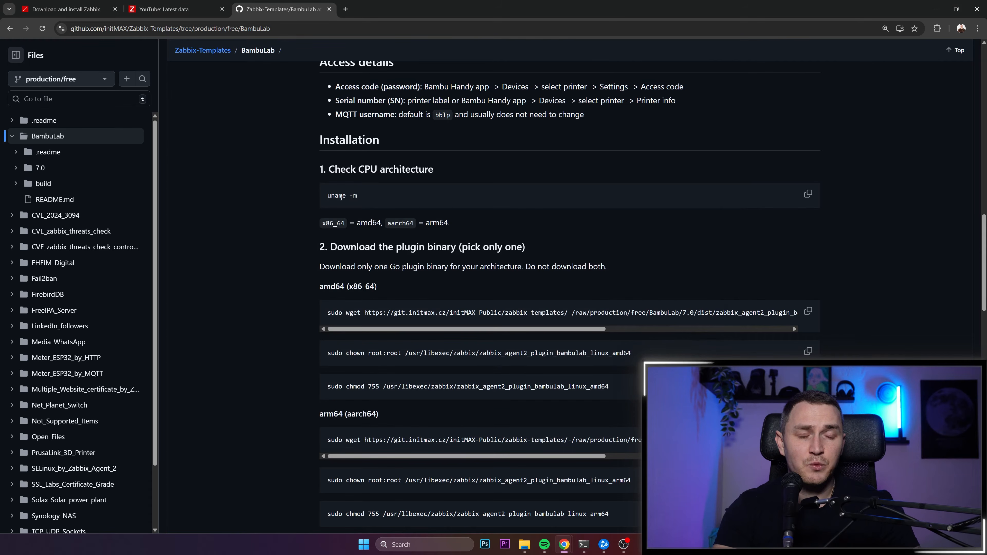
pyautogui.click(807, 193)
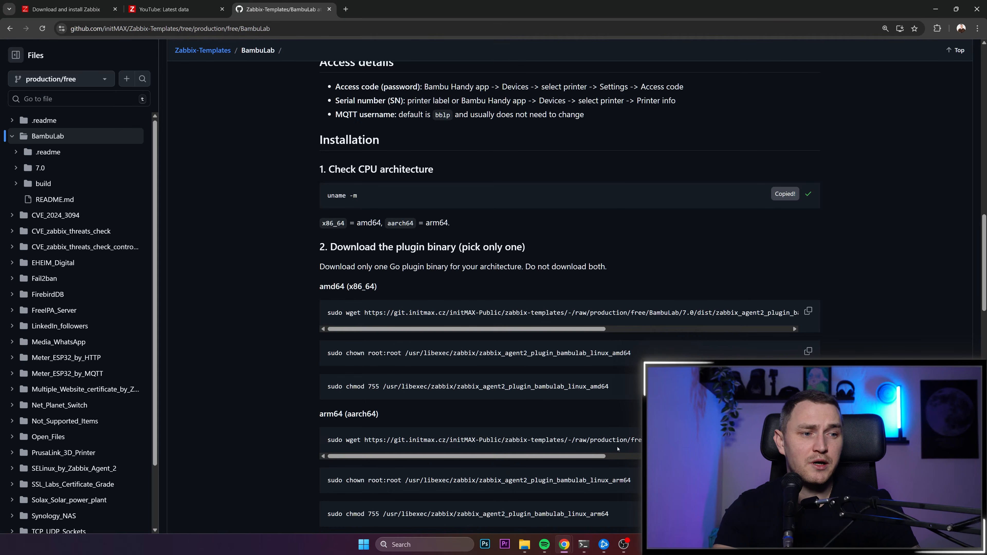
pyautogui.click(583, 544)
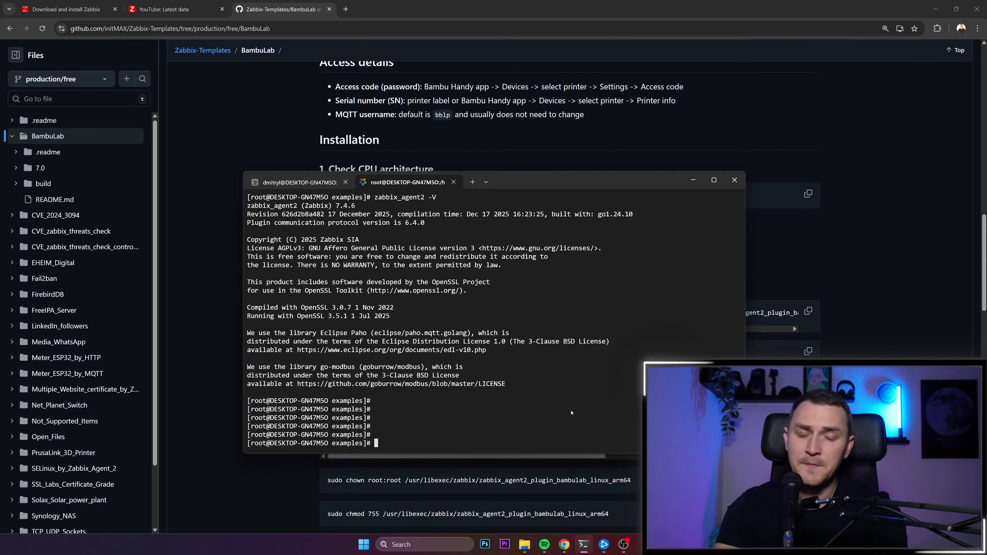
pyautogui.hotkey('ctrl', 'v')
pyautogui.press('Return')
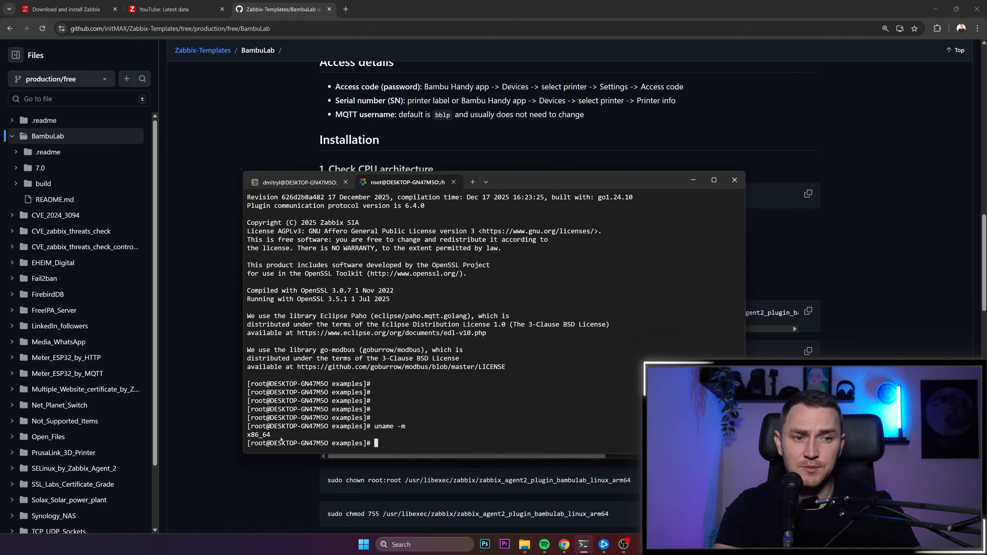
pyautogui.moveTo(247, 441); pyautogui.dragTo(272, 440)
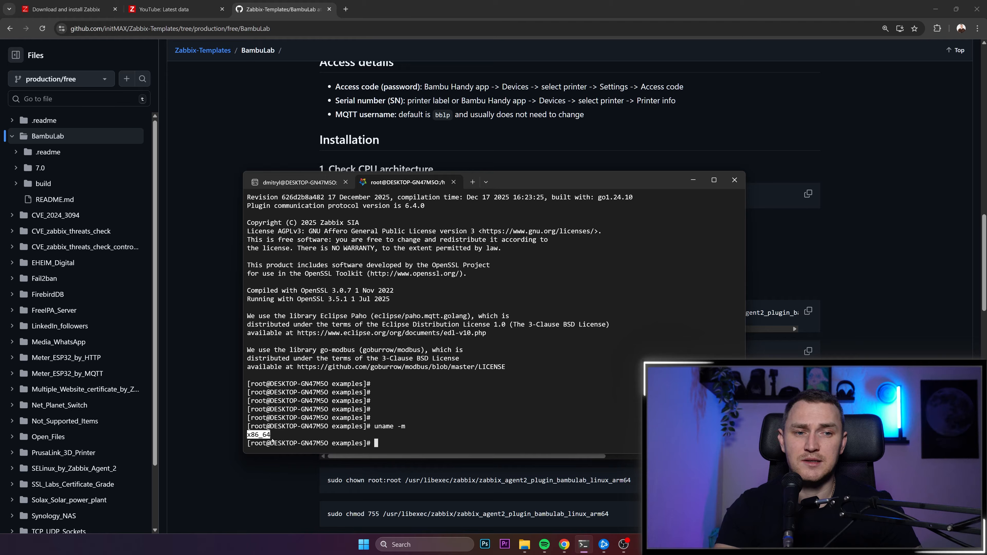
# - Return to the README in the browser and review the plugin binary download options for amd64 (x86_64) and arm64 (aarch64)
pyautogui.hotkey('alt', 'Tab')
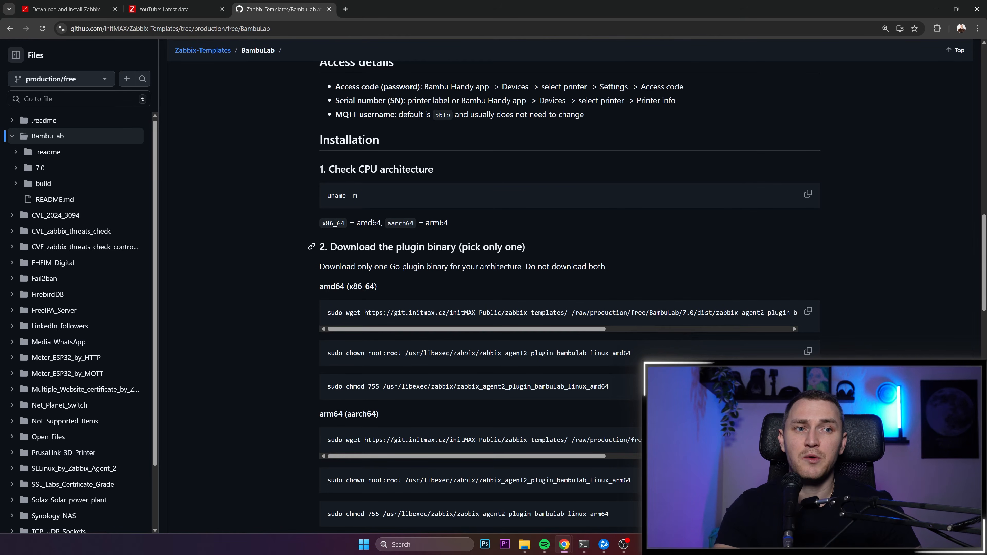
pyautogui.moveTo(337, 247); pyautogui.dragTo(530, 249)
pyautogui.moveTo(319, 287); pyautogui.dragTo(357, 285)
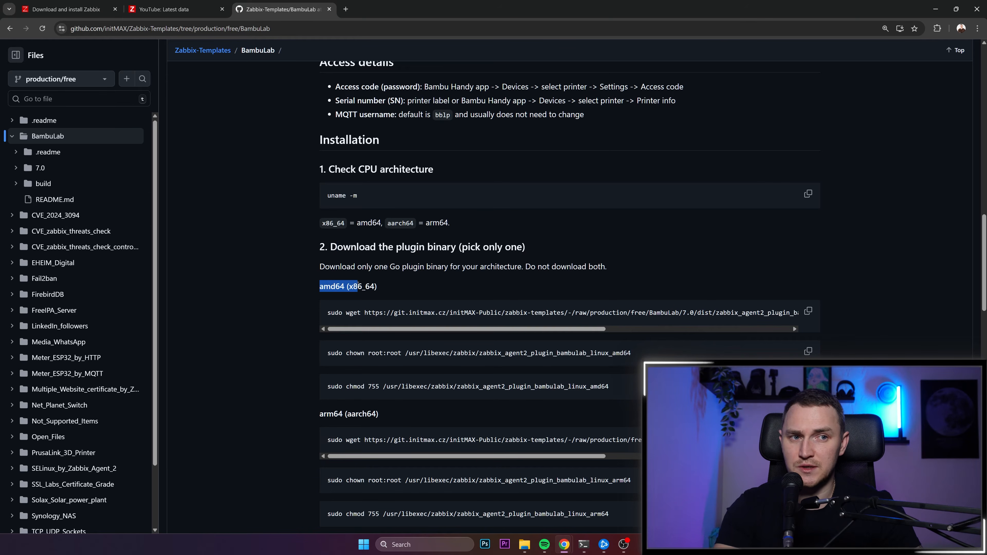
pyautogui.moveTo(322, 414); pyautogui.dragTo(366, 409)
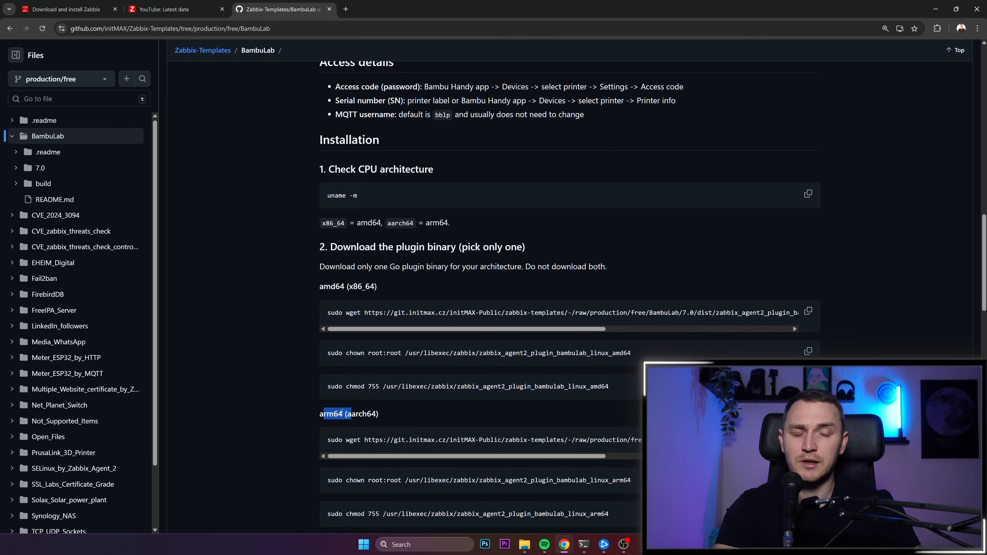
# - Review the amd64 (x86_64) wget command in the README, including its output path under /usr/libexec/zabbix/
pyautogui.moveTo(323, 287); pyautogui.dragTo(702, 304)
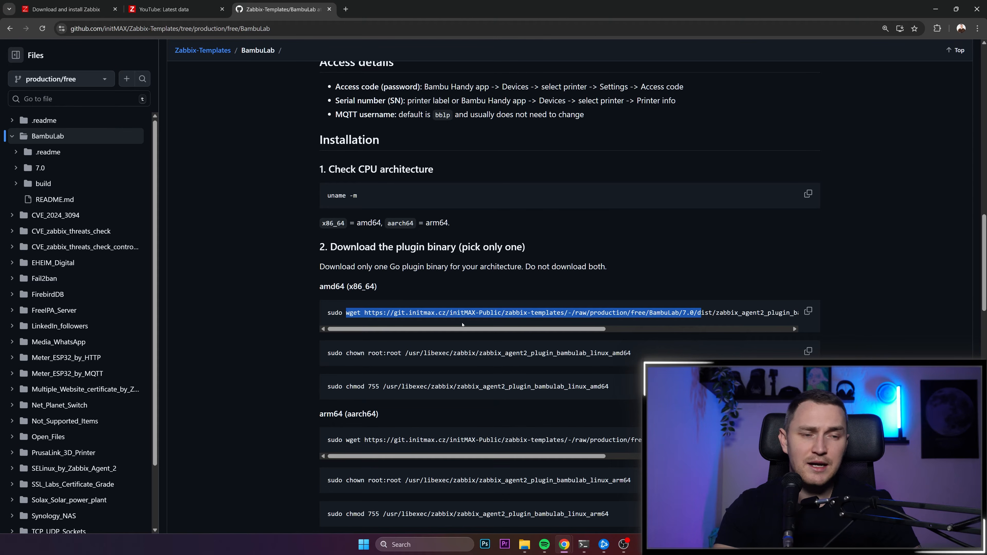
pyautogui.click(436, 316)
pyautogui.moveTo(419, 330); pyautogui.dragTo(791, 313)
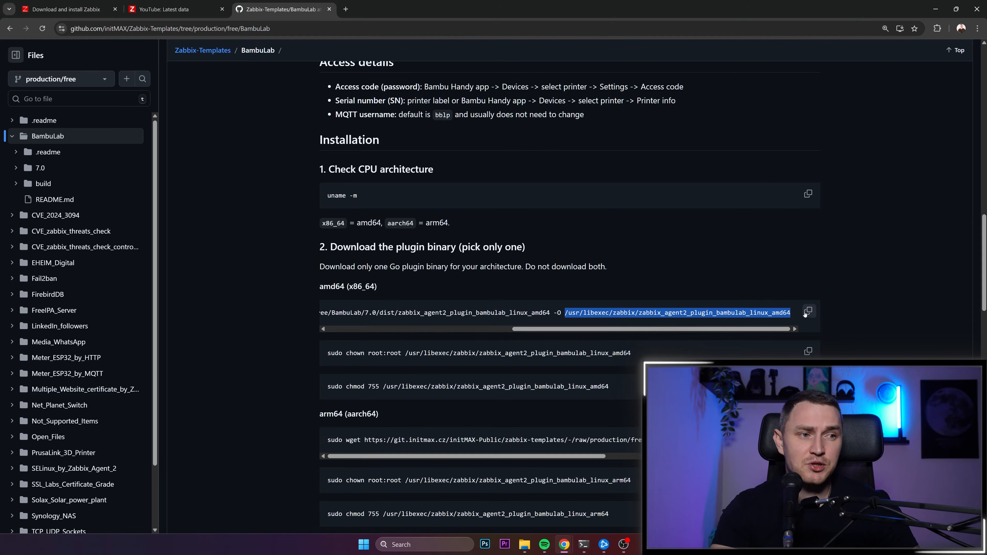
pyautogui.click(592, 314)
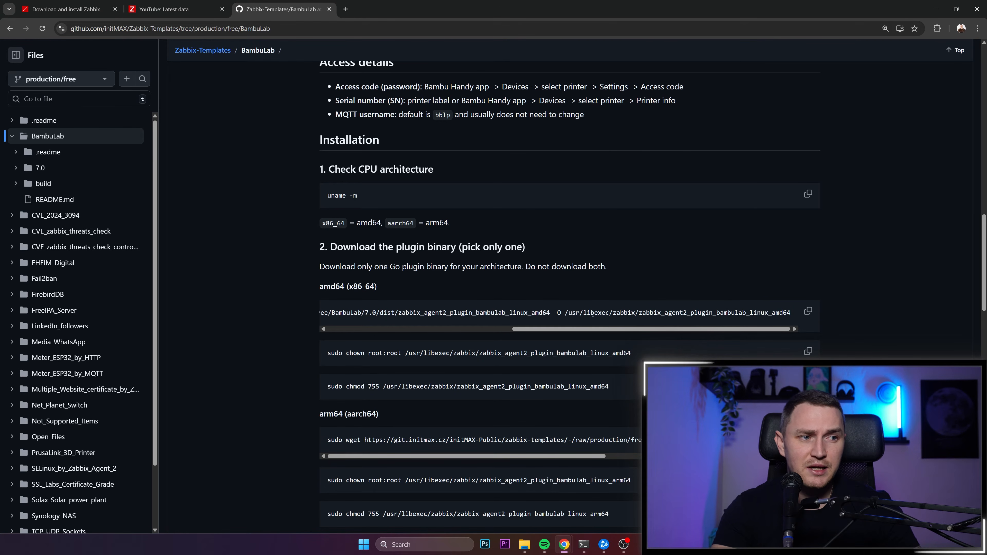
pyautogui.moveTo(565, 313); pyautogui.dragTo(640, 311)
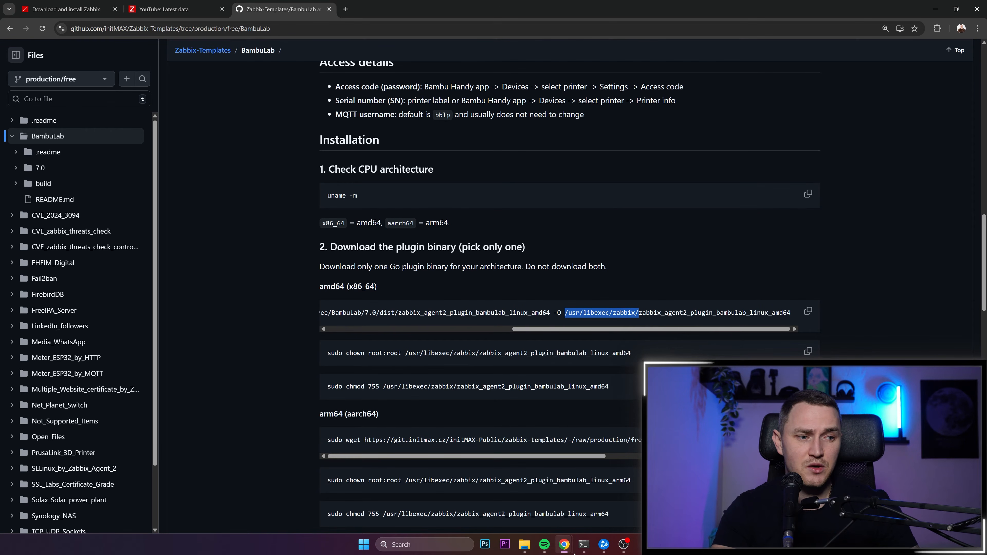
# - Switch to the terminal, move its window below the wget command, and draft mkdir /usr/libexec/zabbix/ at the prompt, cancelling it without running
pyautogui.click(584, 549)
pyautogui.moveTo(524, 181); pyautogui.dragTo(624, 350)
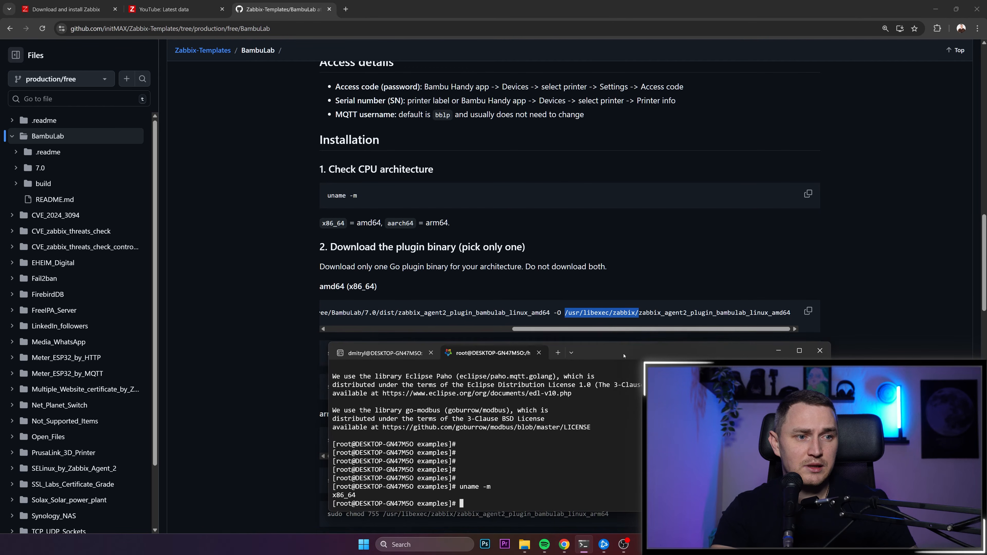
pyautogui.write('mkdir ')
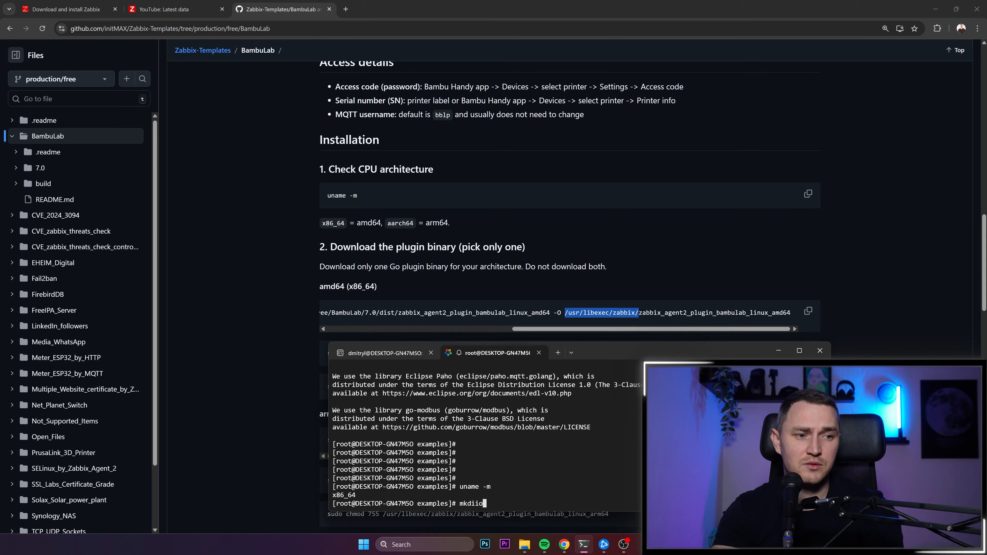
pyautogui.write('/usr/lib')
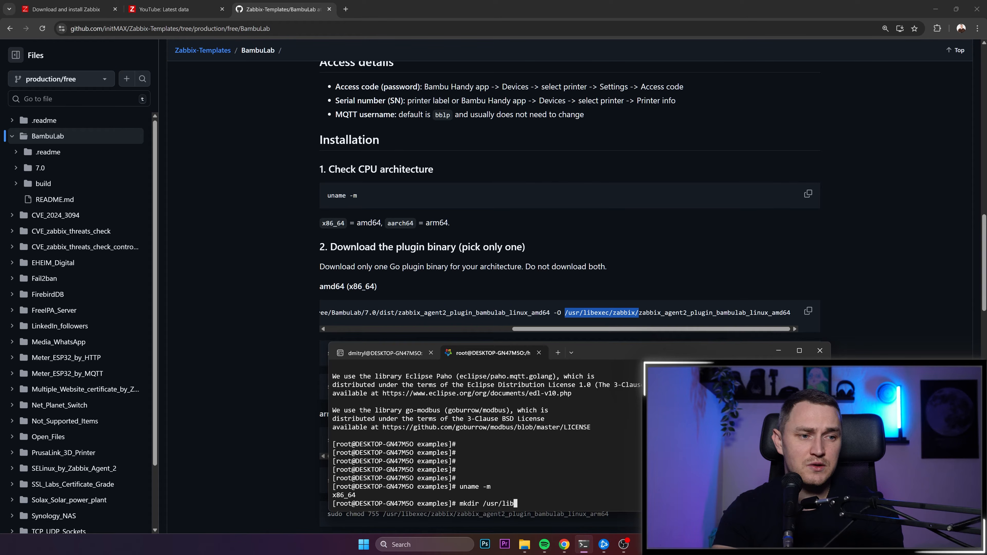
pyautogui.press('Tab')
pyautogui.write('exec/zabbix/')
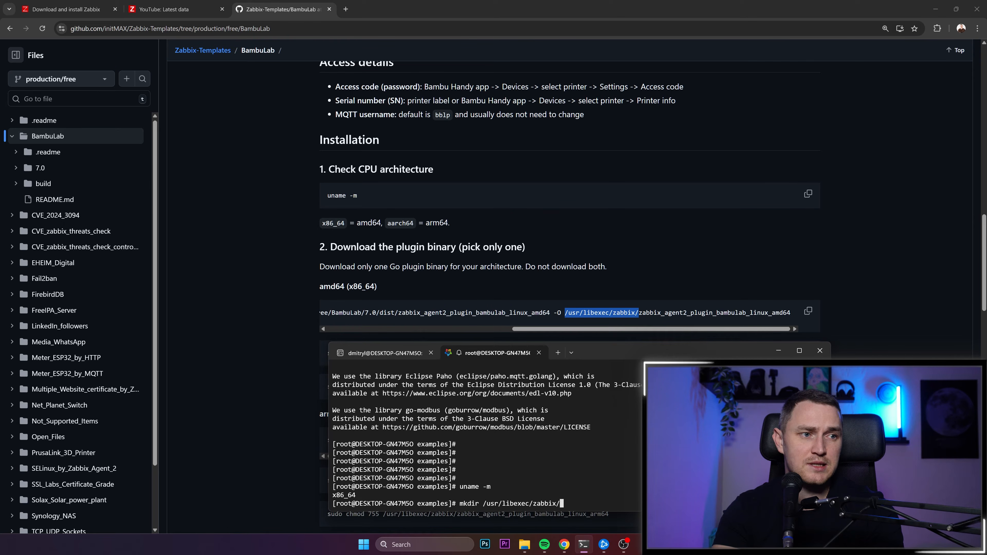
pyautogui.press('Return')
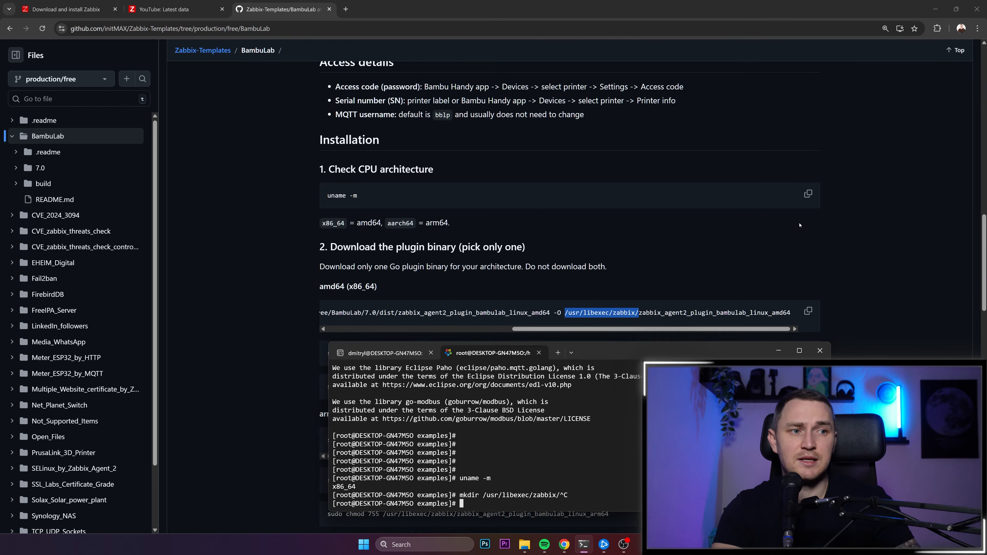
# - Return to the README in the browser and review the amd64 chown and chmod 755 commands and the arm64 (aarch64) command block
pyautogui.tripleClick(576, 315)
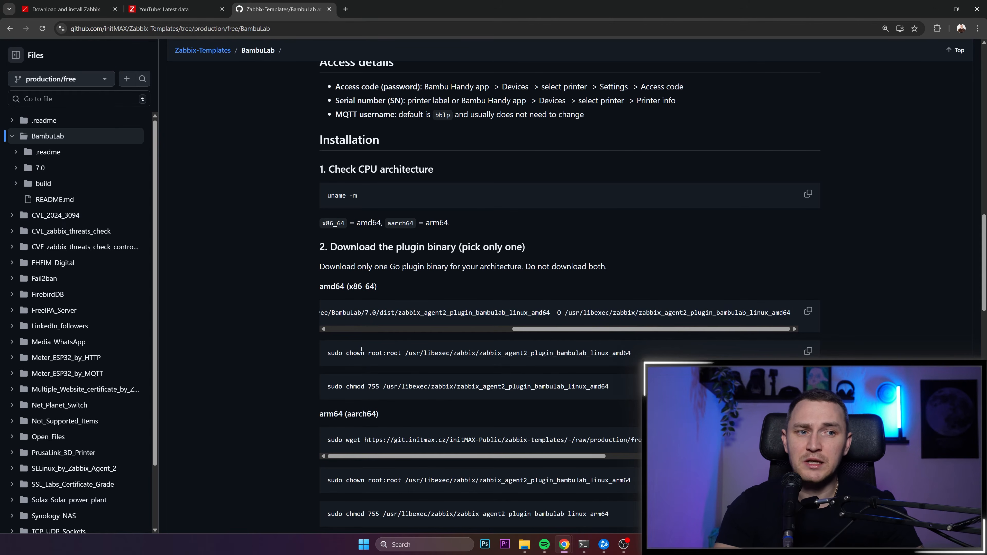
pyautogui.doubleClick(369, 354)
pyautogui.moveTo(330, 387); pyautogui.dragTo(610, 387)
pyautogui.scroll(-3, 609, 387)
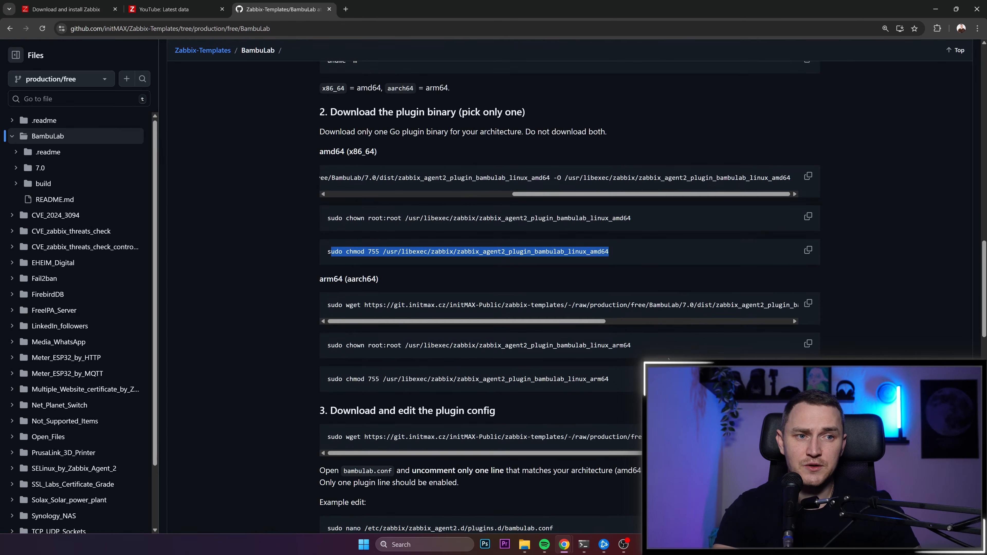
pyautogui.moveTo(324, 279); pyautogui.dragTo(611, 381)
pyautogui.scroll(-2, 468, 343)
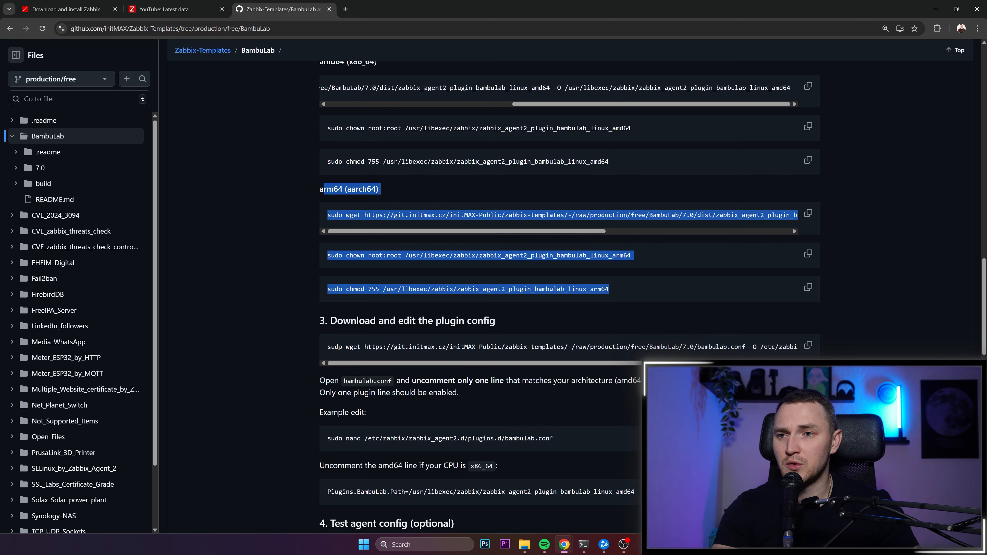
# - Examine the README's plugin config download command and its destination path /etc/zabbix/zabbix_agent2.d/plugins.d/bambulab.conf
pyautogui.moveTo(331, 320); pyautogui.dragTo(845, 347)
pyautogui.doubleClick(719, 348)
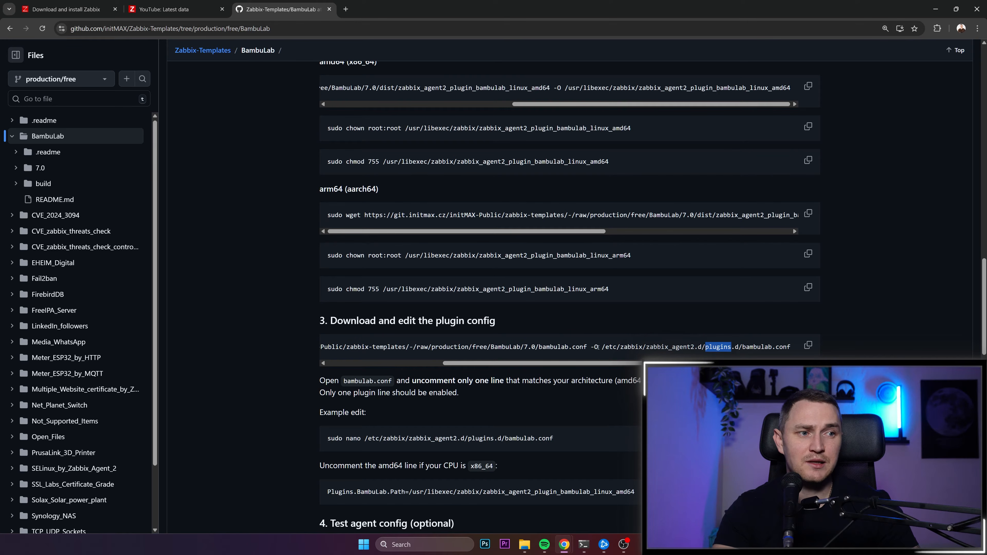
pyautogui.moveTo(599, 347); pyautogui.dragTo(788, 344)
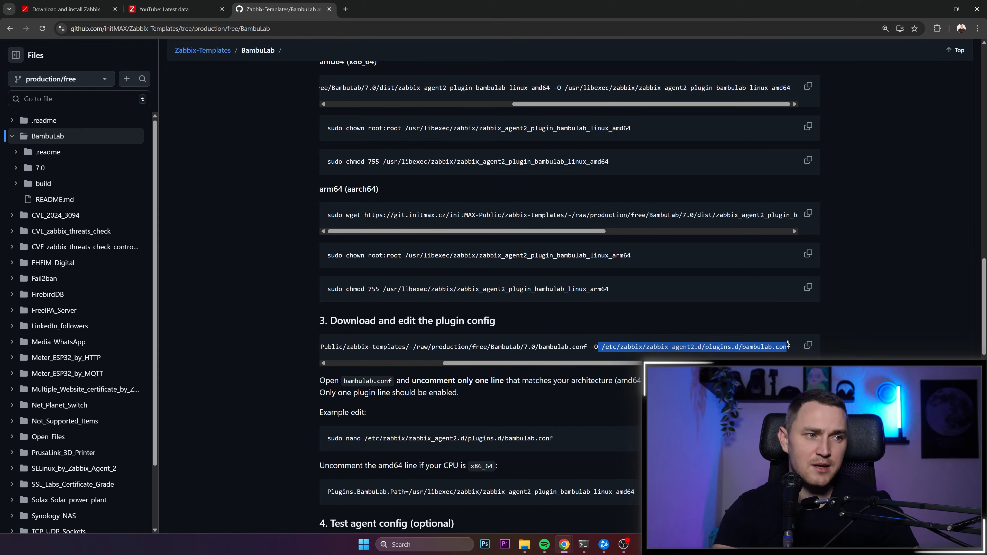
pyautogui.click(614, 354)
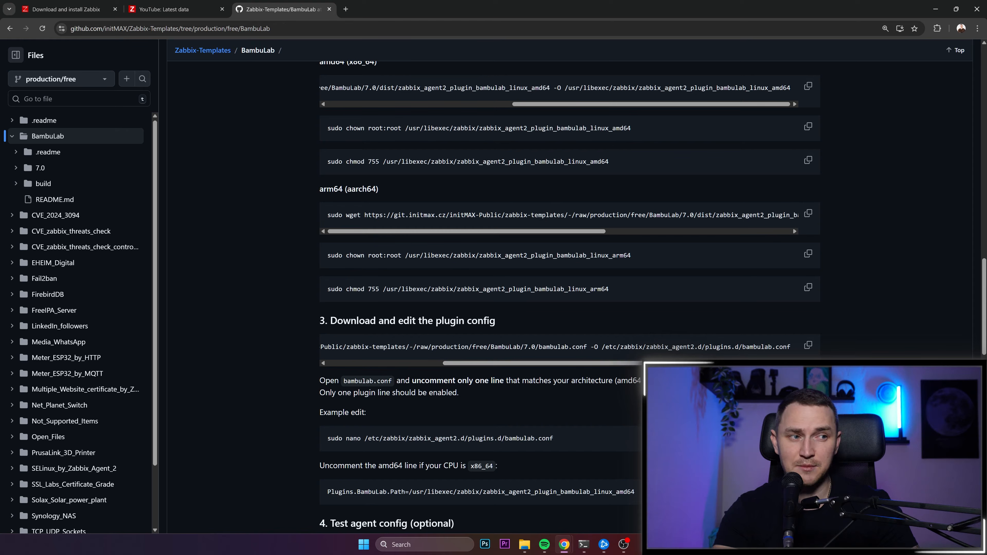
# - Switch to the terminal, move its window up, and open /etc/zabbix/zabbix_agent2.d/plugins.d/bambulab.conf in vim
pyautogui.moveTo(584, 544)
pyautogui.click(583, 503)
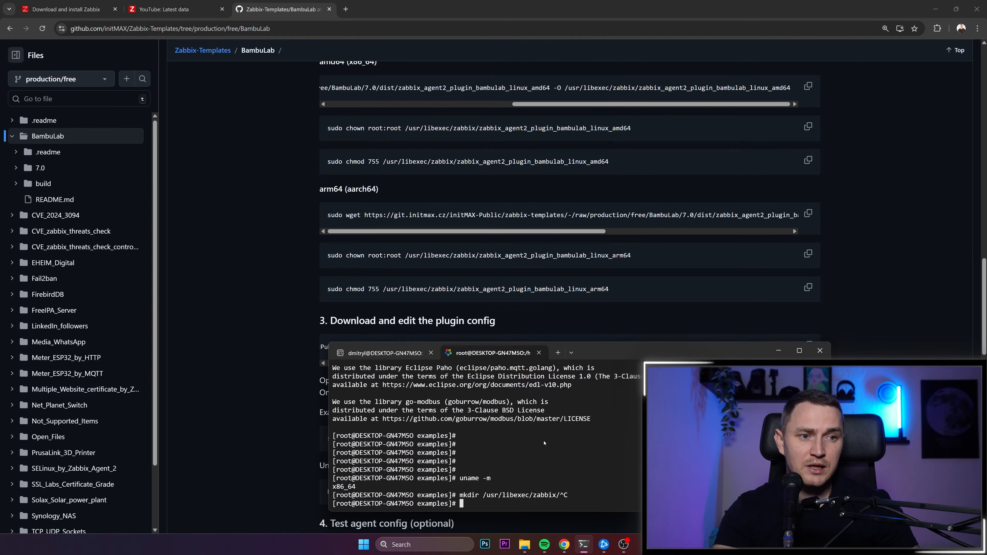
pyautogui.moveTo(599, 343); pyautogui.dragTo(598, 54)
pyautogui.write('vim /etc/zabbix/z')
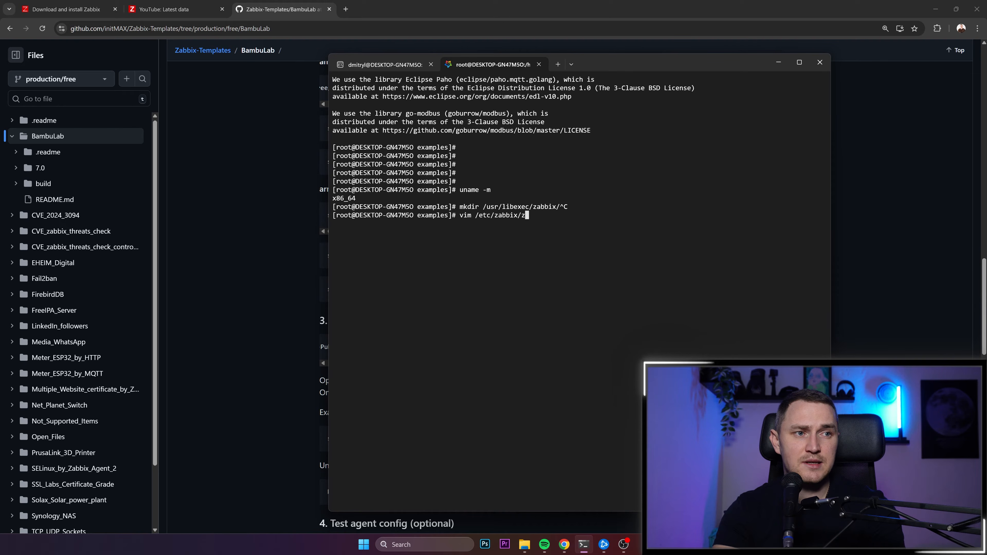
pyautogui.press('Tab')
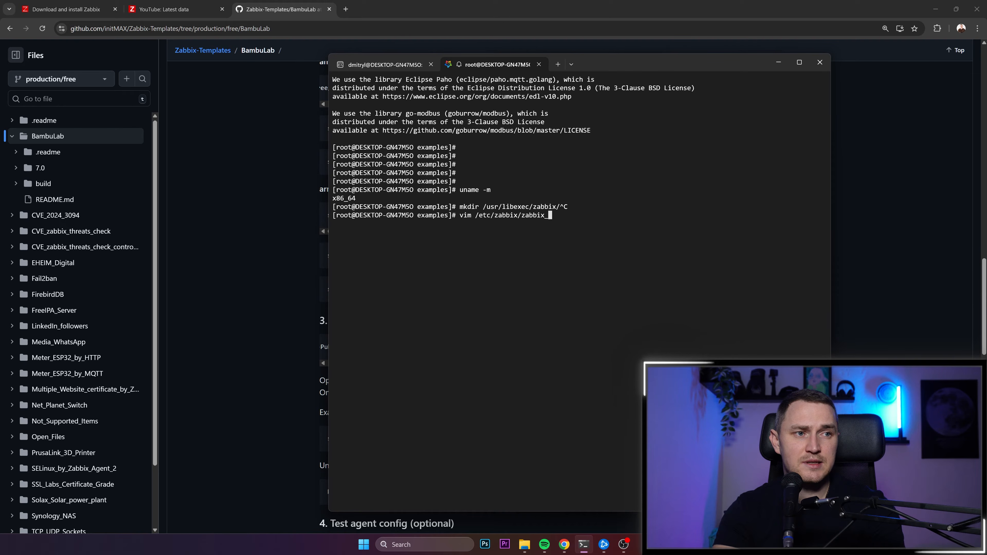
pyautogui.write('agent')
pyautogui.write('2')
pyautogui.press('Tab')
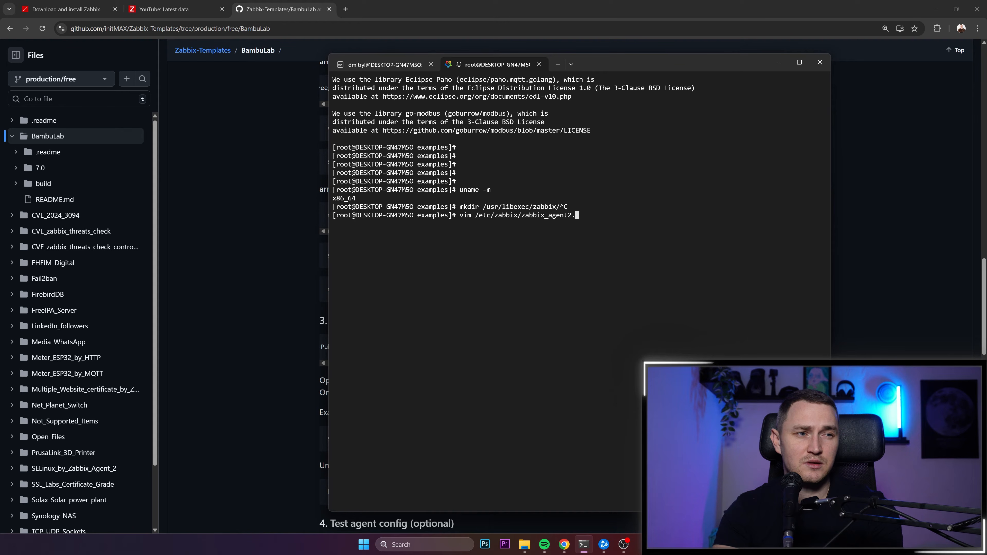
pyautogui.write('d')
pyautogui.press('Tab')
pyautogui.write('p')
pyautogui.press('Tab')
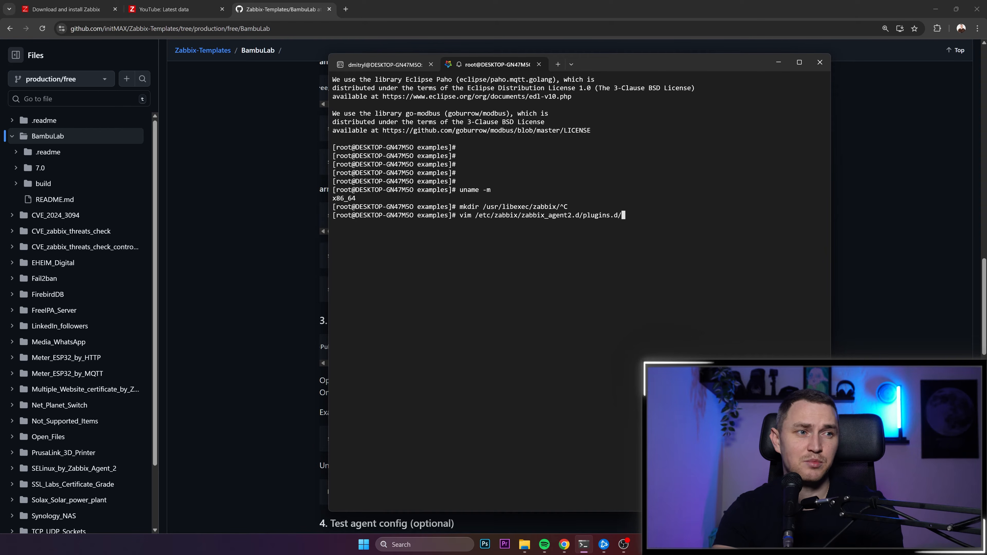
pyautogui.write('bambulab.conf')
pyautogui.press('Return')
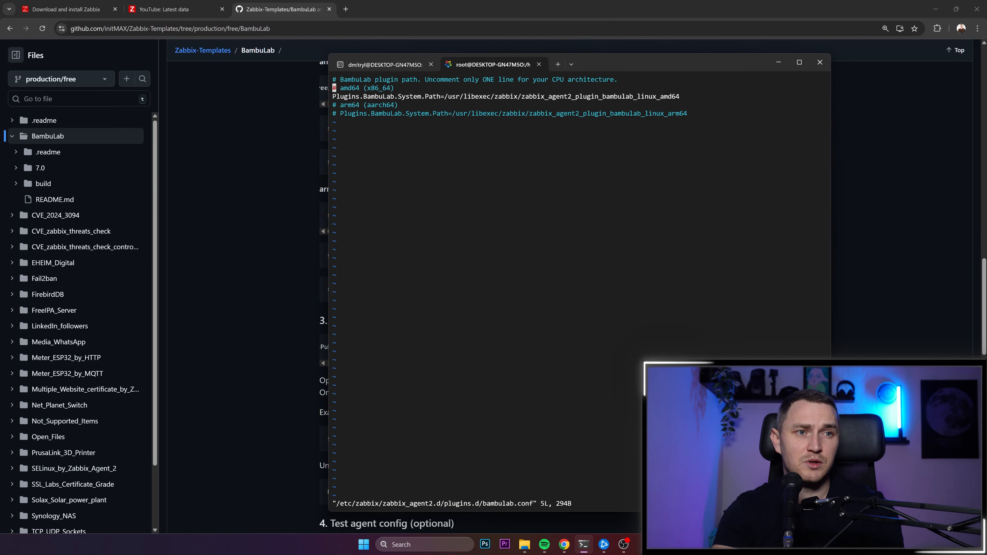
# - Comment out the amd64 plugin path line with # in insert mode and remove the # again
pyautogui.press('Down')
pyautogui.write('i#')
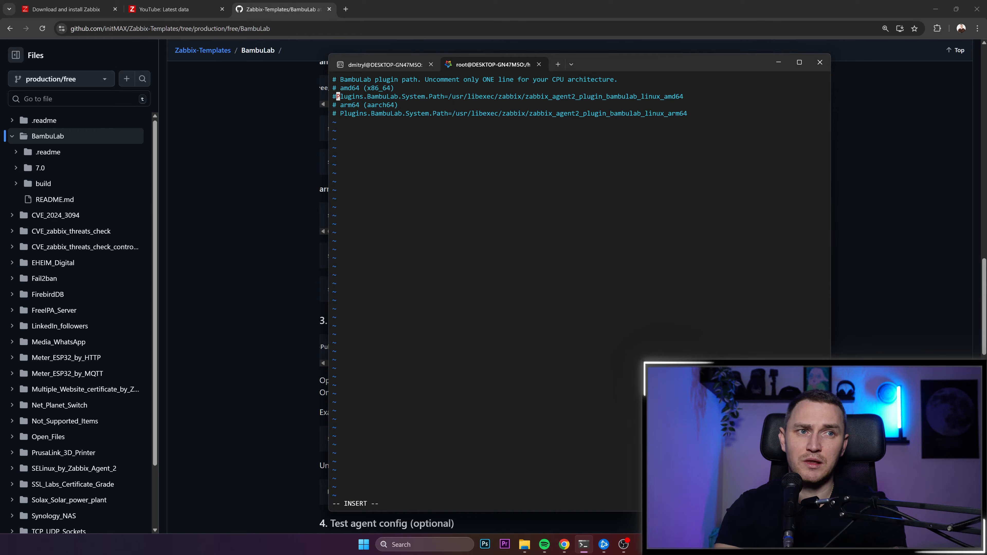
pyautogui.press('BackSpace')
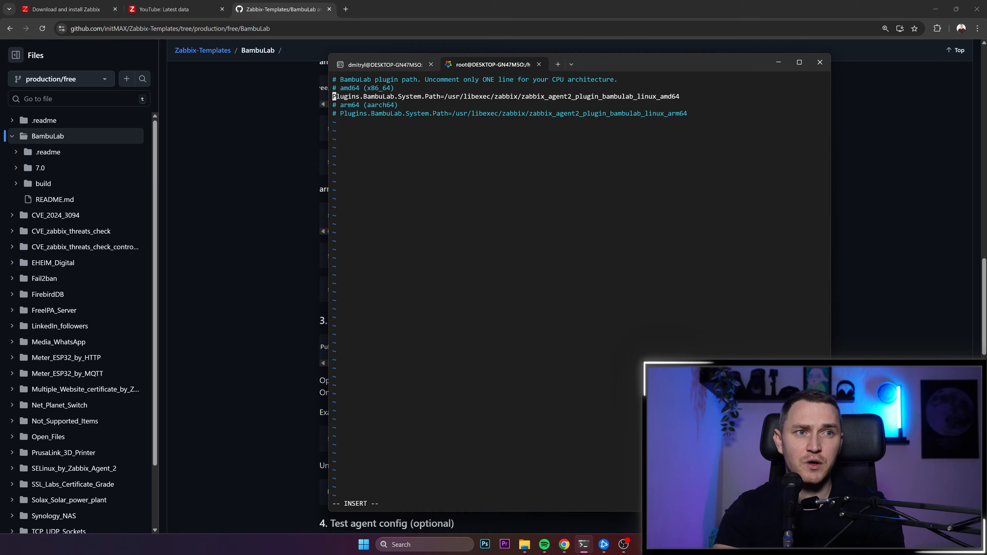
pyautogui.press('Up')
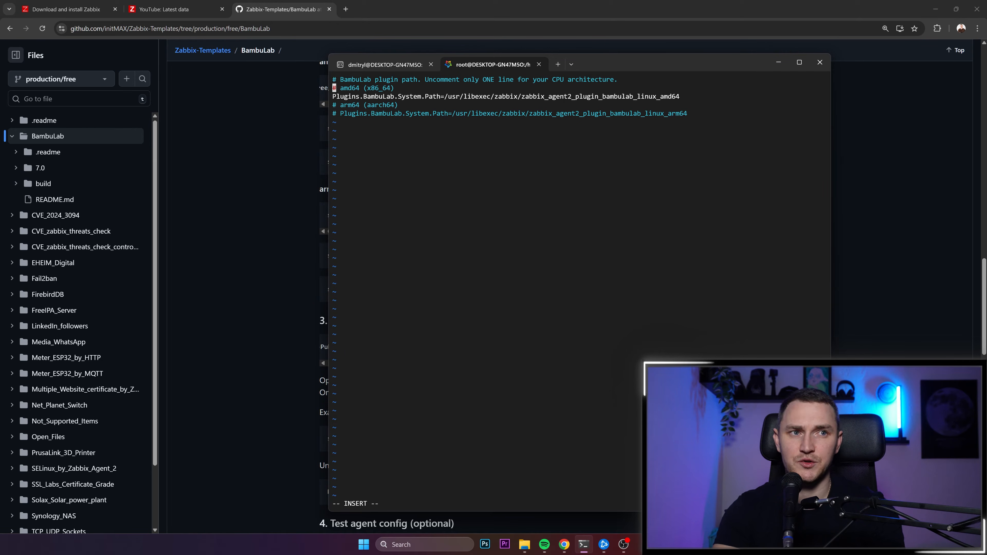
pyautogui.press('Down')
pyautogui.press('Down')
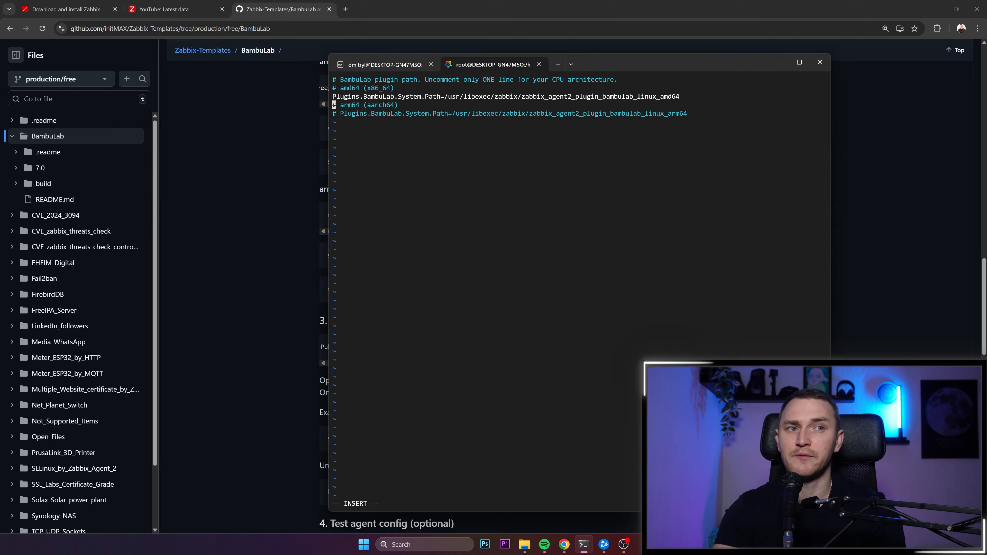
# - Uncomment the arm64 plugin path line and restore its # comment, returning the cursor to the amd64 line
pyautogui.press('Down')
pyautogui.press('Delete')
pyautogui.press('Delete')
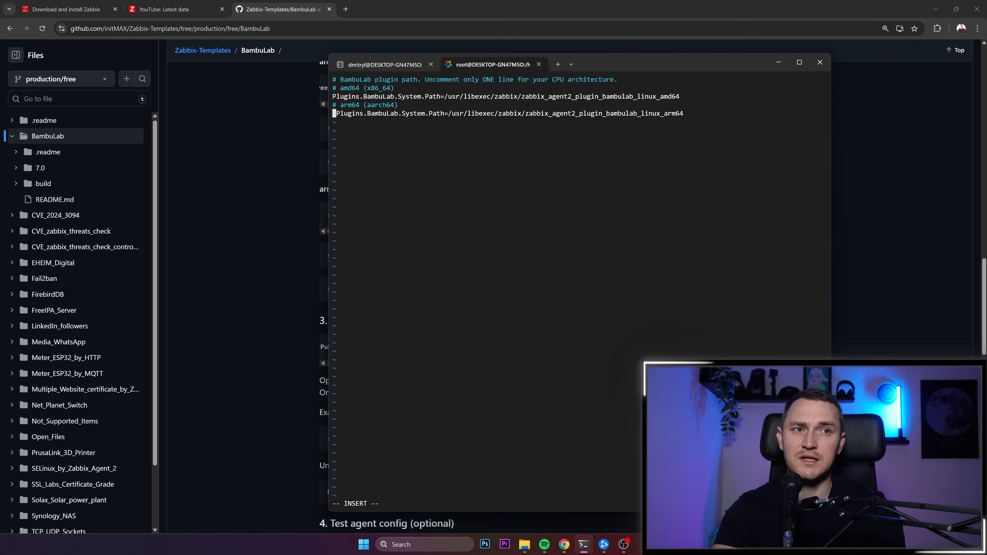
pyautogui.press('BackSpace')
pyautogui.press('Return')
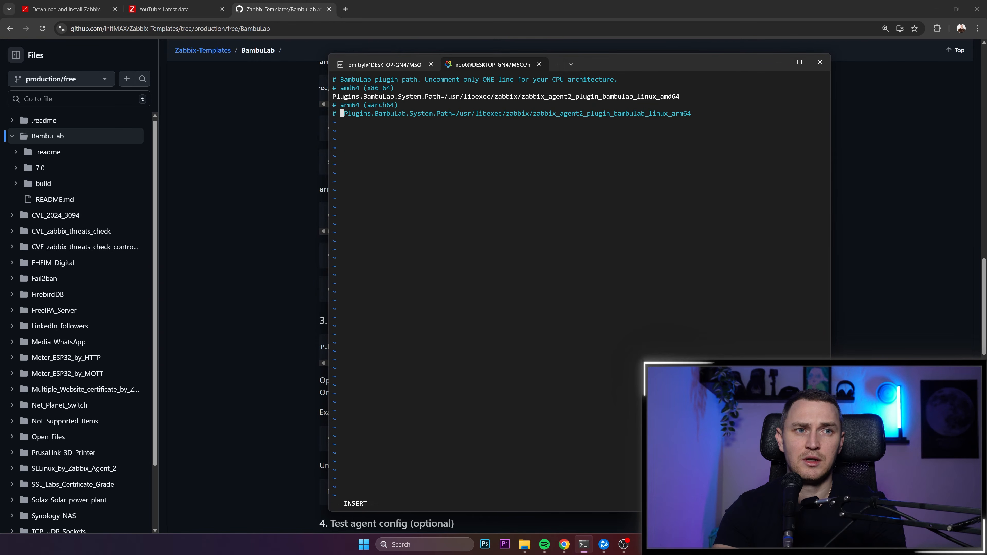
pyautogui.press('Delete')
pyautogui.press('Up')
pyautogui.press('Up')
pyautogui.press('Left')
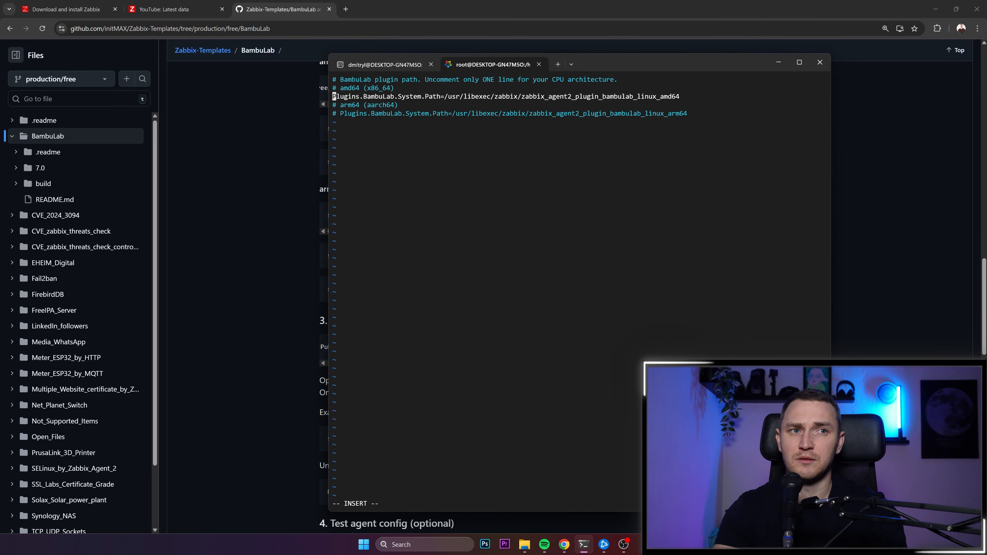
# - Save bambulab.conf and quit vim with :wq
pyautogui.press('Escape')
pyautogui.write(':wq')
pyautogui.press('Return')
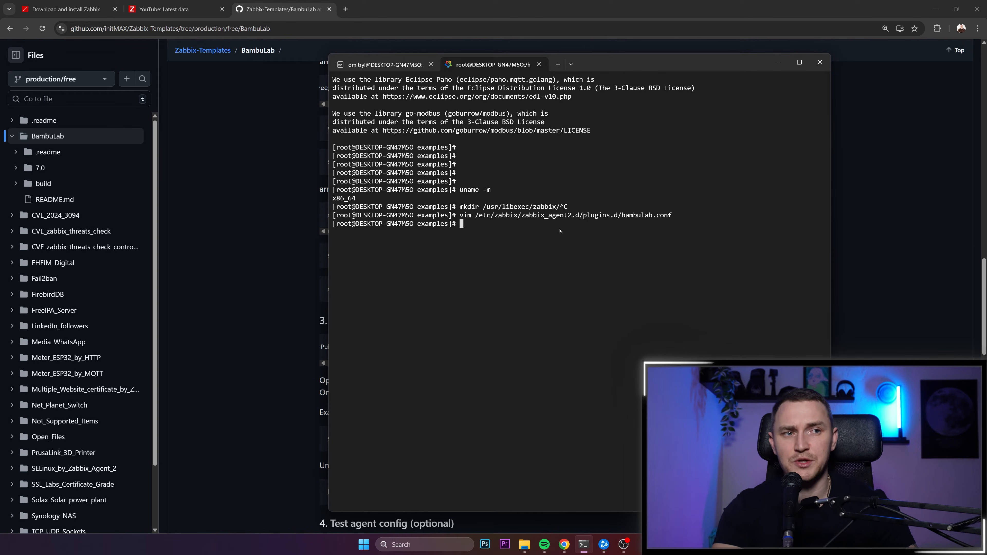
# - Draft the command systemctl restart zabbix-agent2 at a fresh prompt and cancel it without running
pyautogui.hotkey('ctrl', 'c')
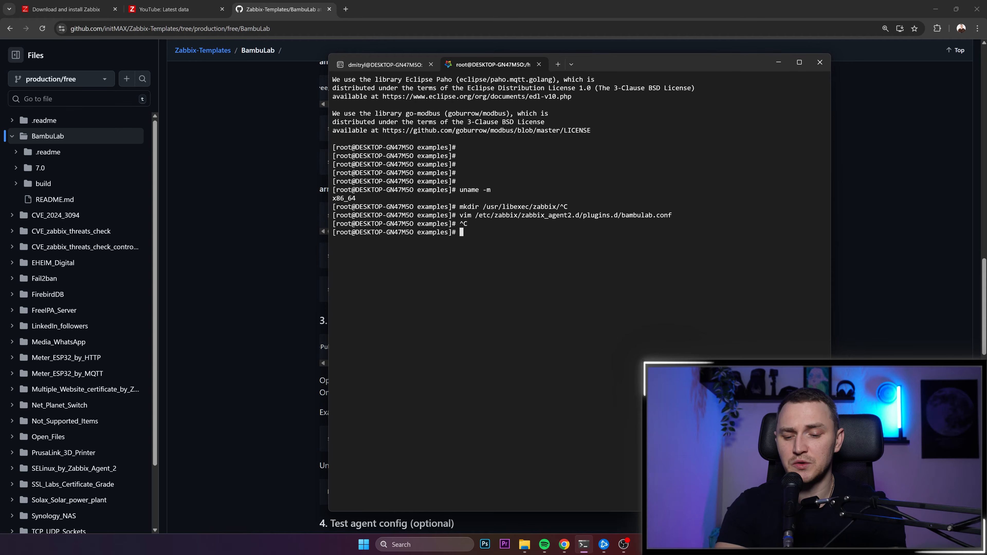
pyautogui.write('systemctl restart za')
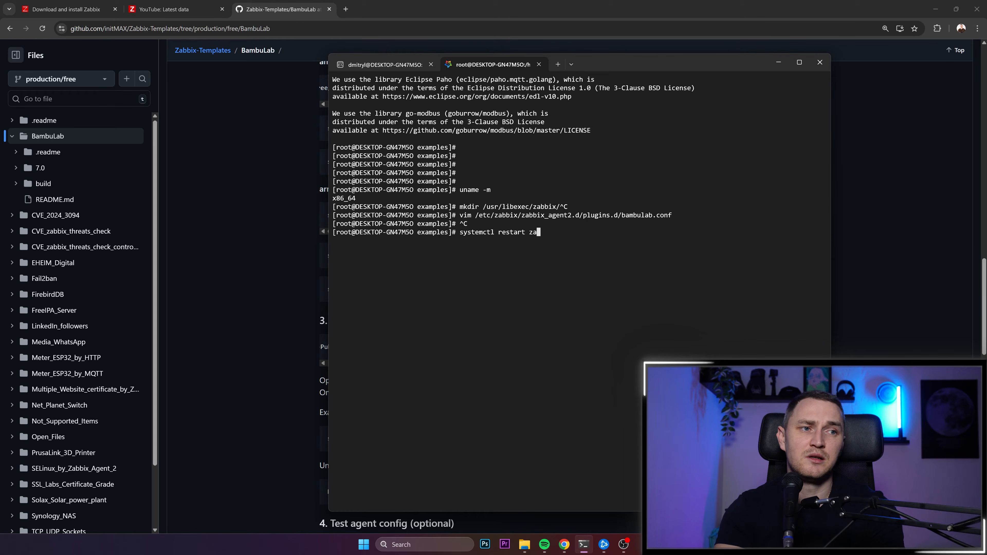
pyautogui.write('bbix-agent2')
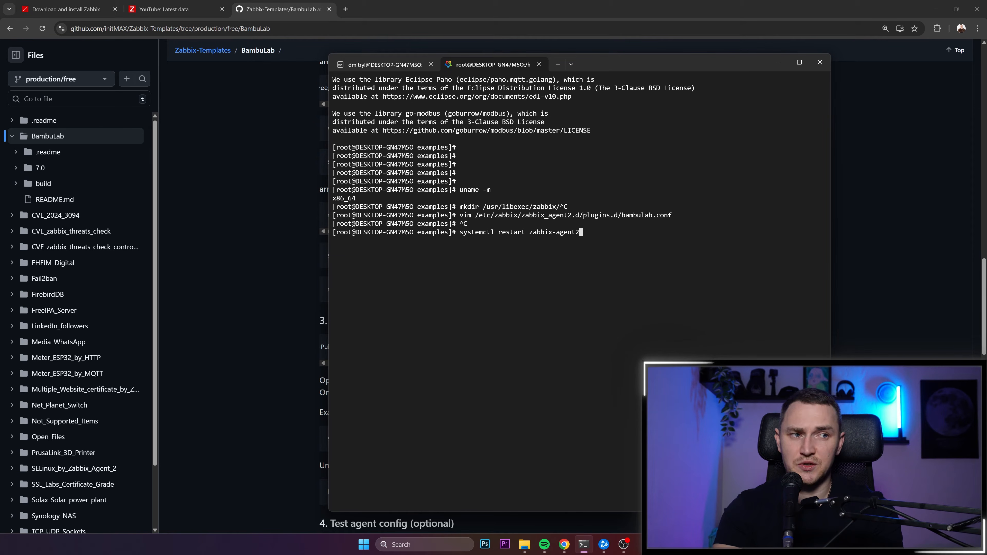
pyautogui.hotkey('ctrl', 'c')
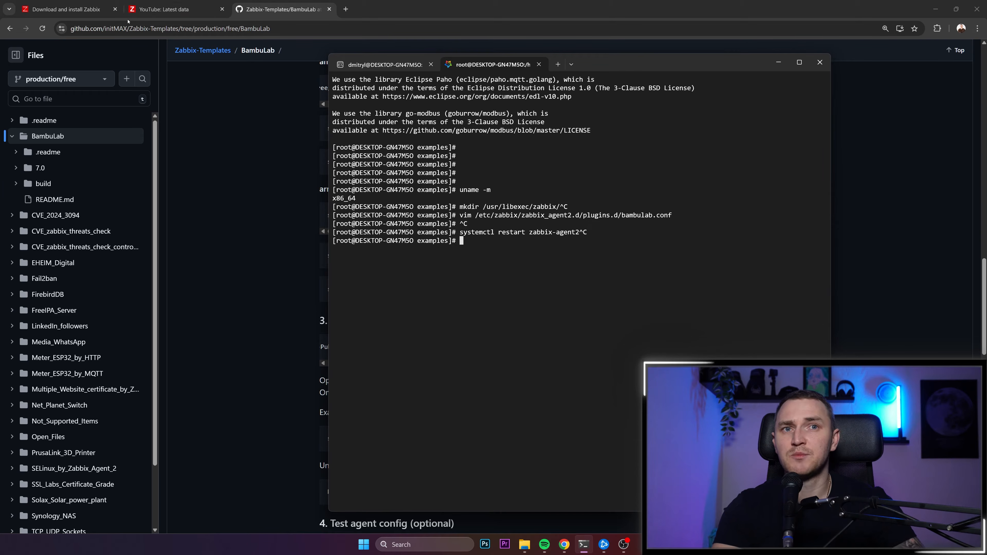
# - Return to the BambuLab README on GitHub and read the plugin key test and template import sections
pyautogui.click(263, 9)
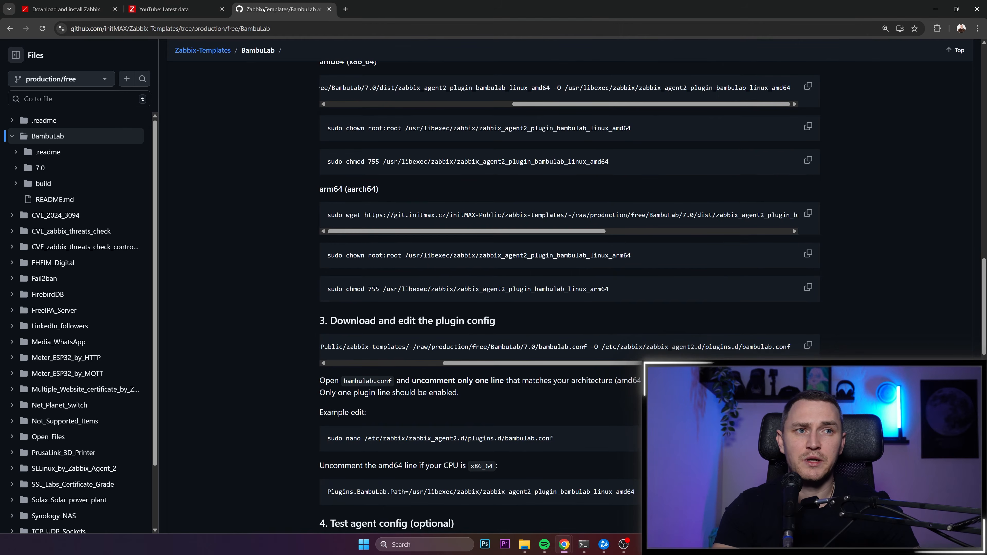
pyautogui.scroll(-10, 402, 185)
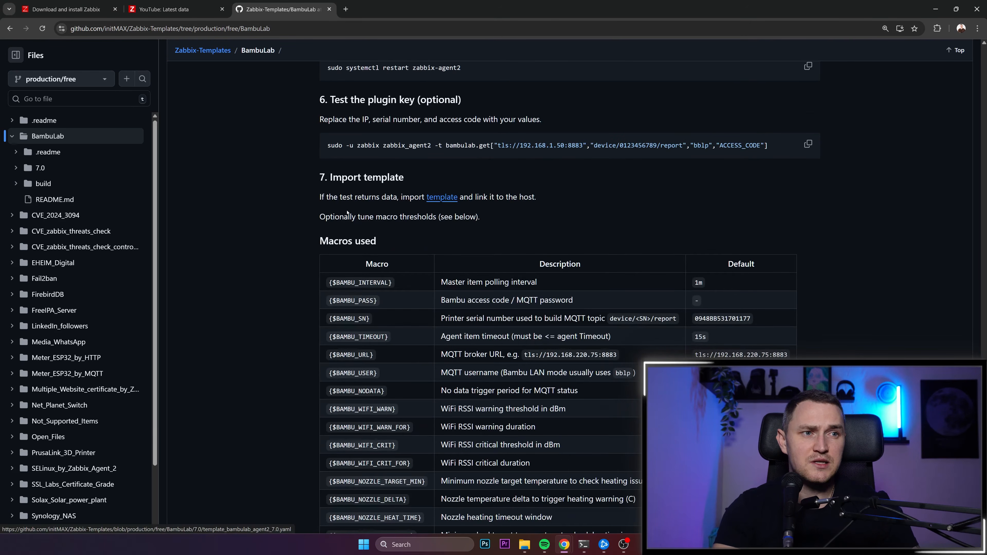
pyautogui.moveTo(324, 175); pyautogui.dragTo(437, 187)
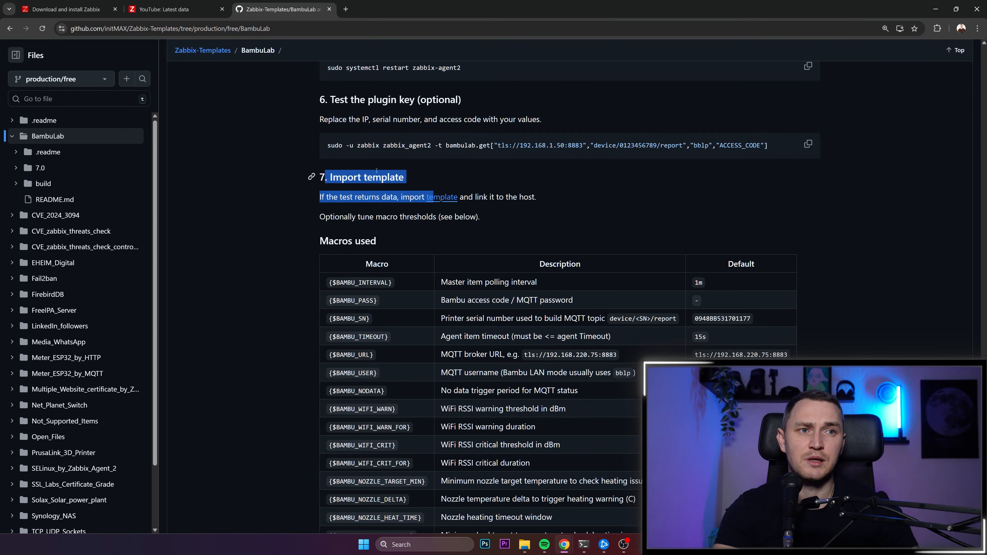
pyautogui.moveTo(334, 151); pyautogui.dragTo(788, 154)
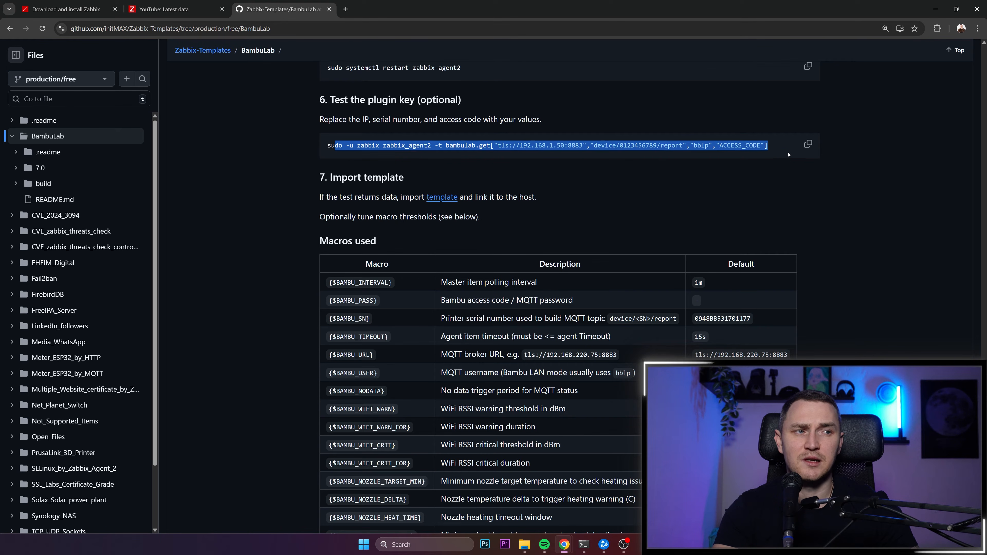
pyautogui.click(484, 152)
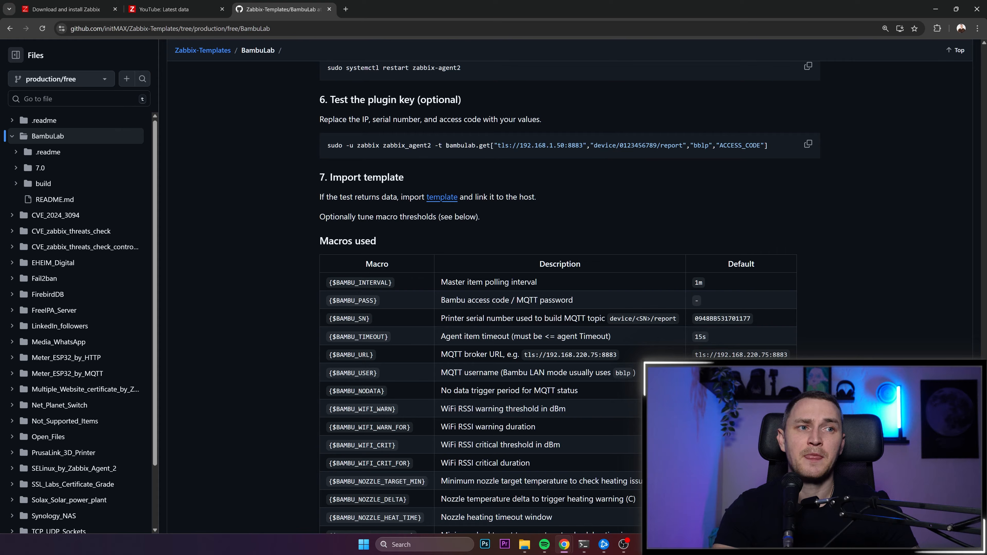
# - Examine the serial number, username and access code parameters of the bambulab.get test key, and open the template file linked in section 7
pyautogui.moveTo(446, 152); pyautogui.dragTo(569, 166)
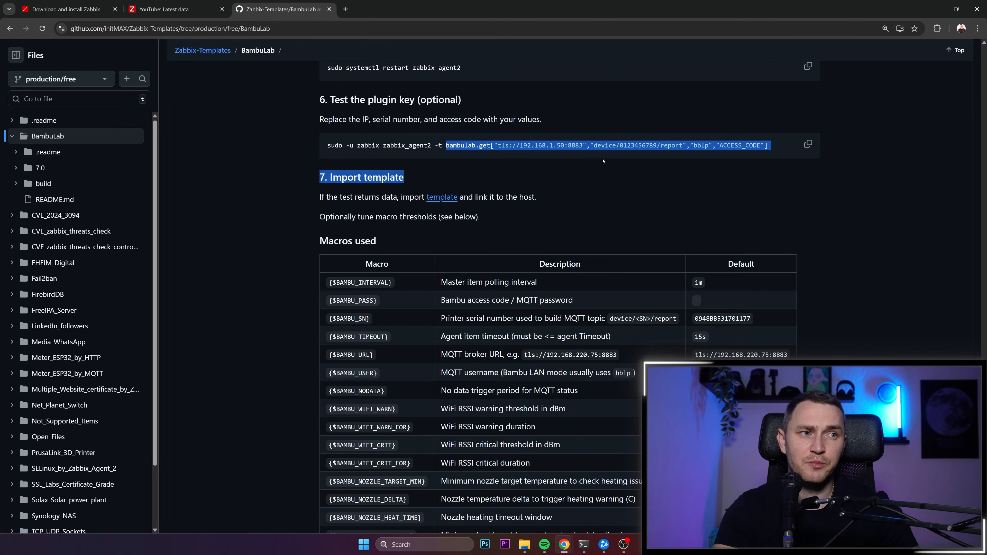
pyautogui.click(617, 145)
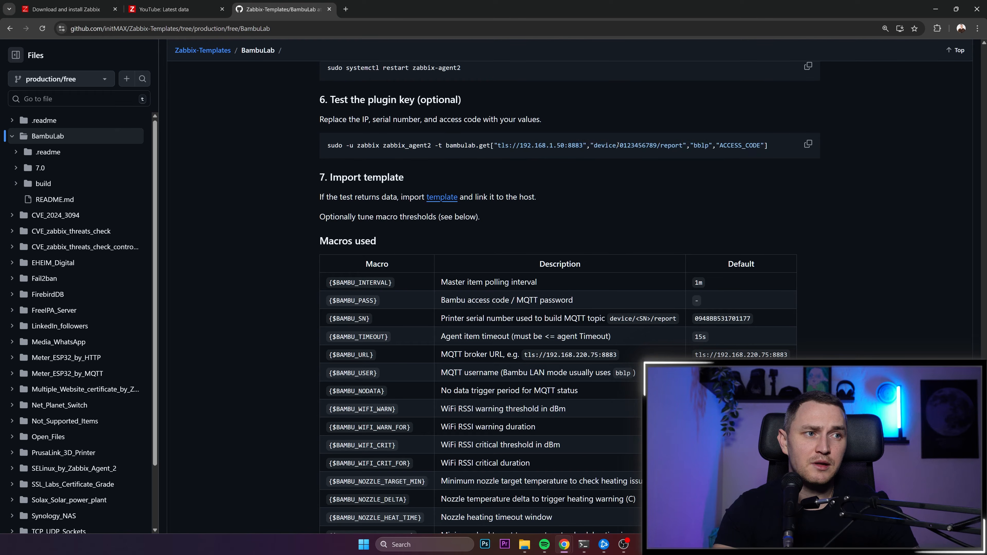
pyautogui.moveTo(616, 145); pyautogui.dragTo(658, 146)
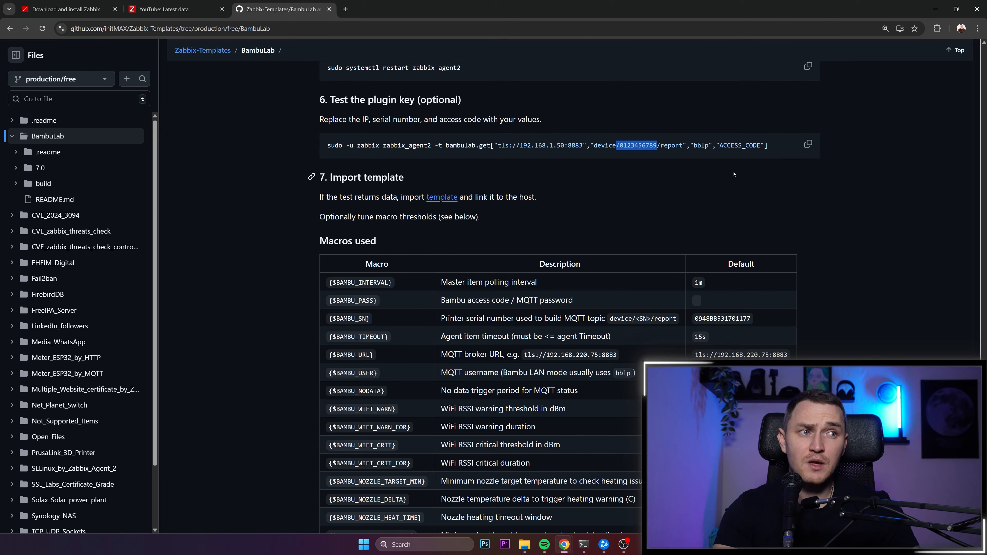
pyautogui.moveTo(719, 145); pyautogui.dragTo(757, 145)
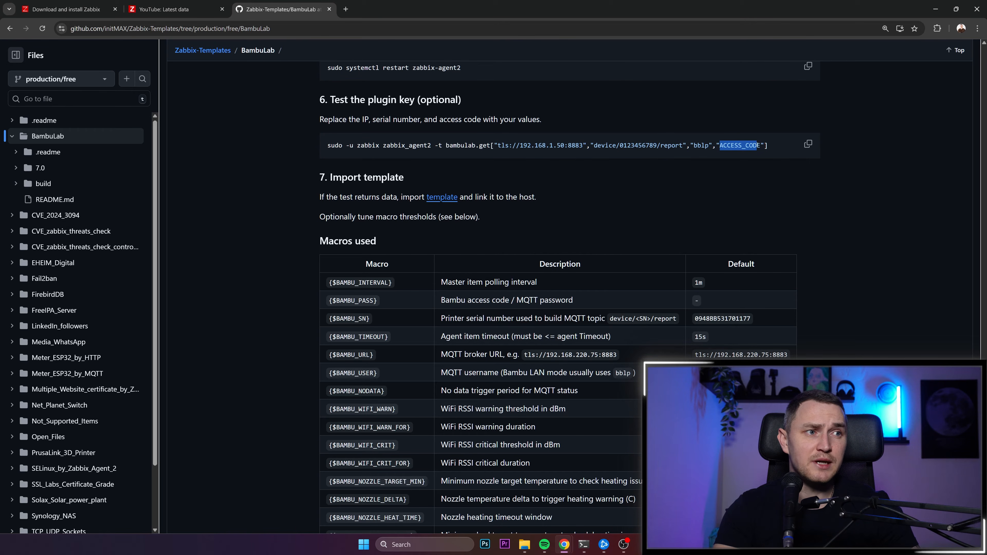
pyautogui.moveTo(694, 146); pyautogui.dragTo(709, 146)
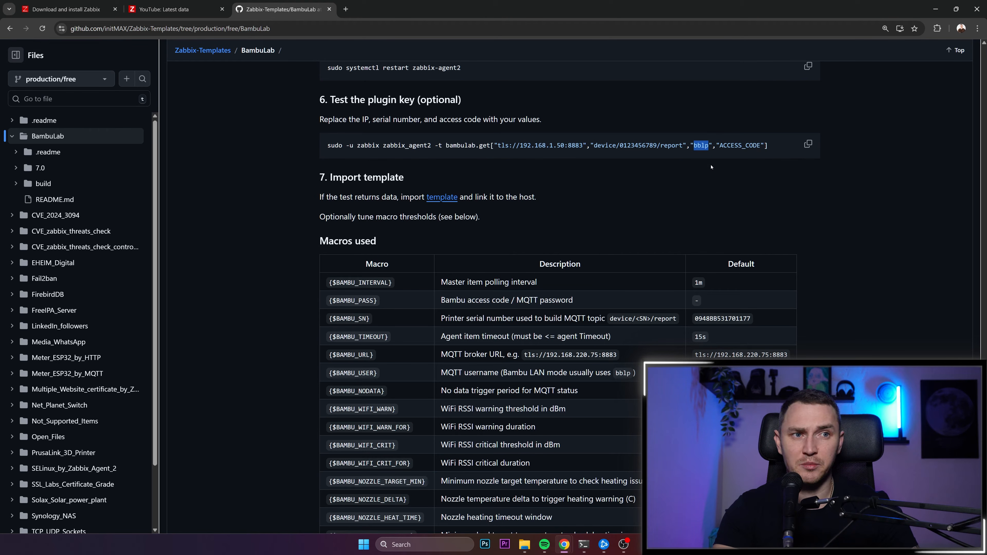
pyautogui.moveTo(449, 146); pyautogui.dragTo(431, 146)
pyautogui.click(443, 197)
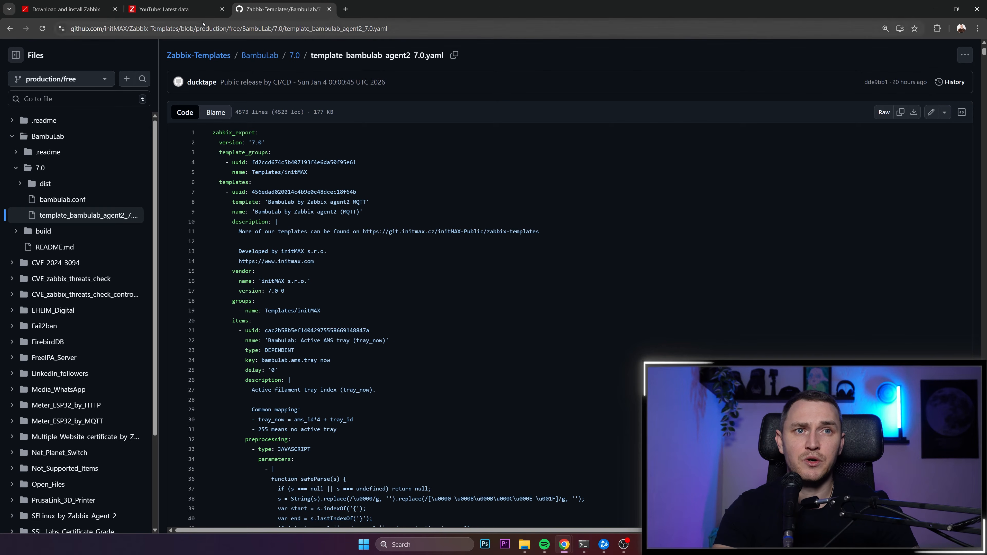
# - Switch to the Zabbix frontend and open the template list under data collection
pyautogui.click(163, 9)
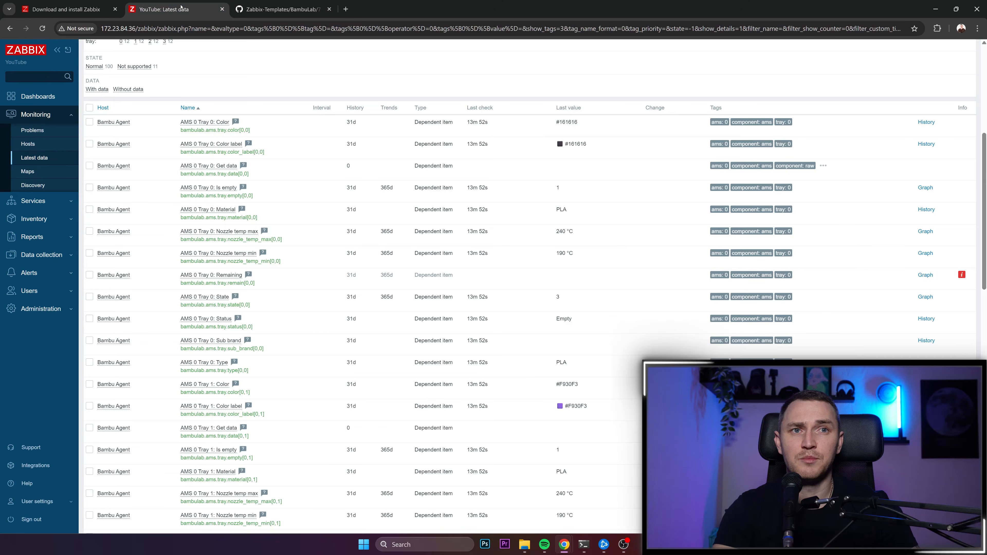
pyautogui.click(49, 256)
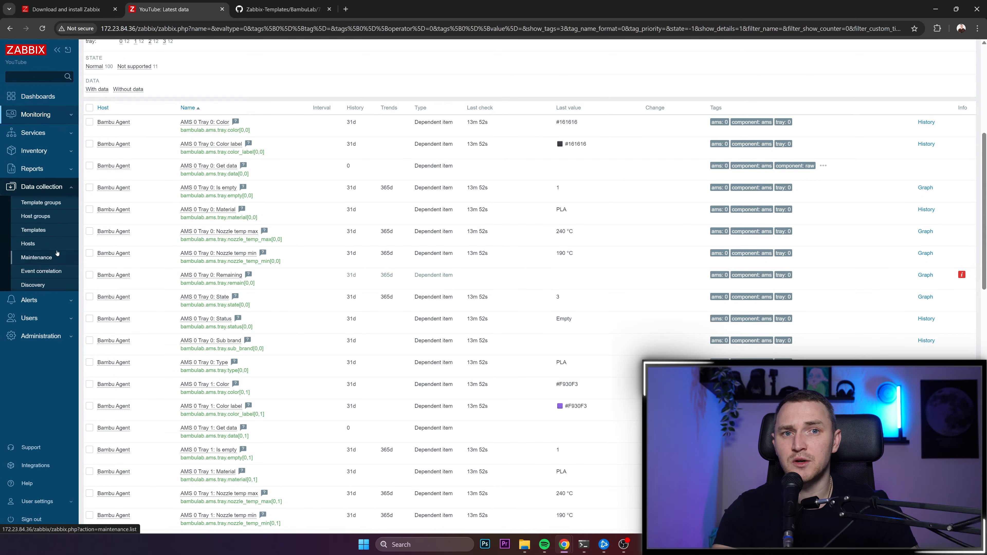
pyautogui.click(35, 231)
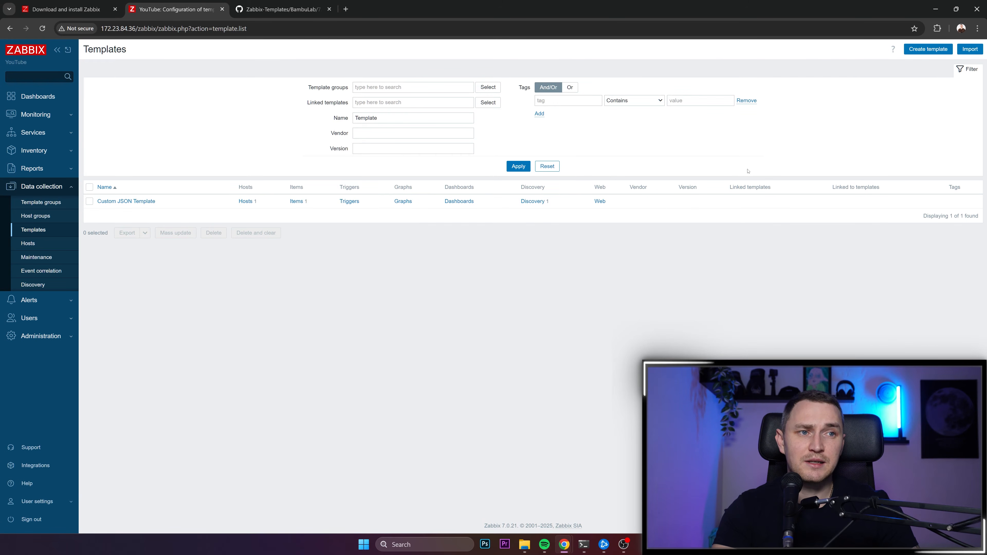
# - Filter the template list by the name bamb
pyautogui.doubleClick(403, 122)
pyautogui.press('Home')
pyautogui.write('ba')
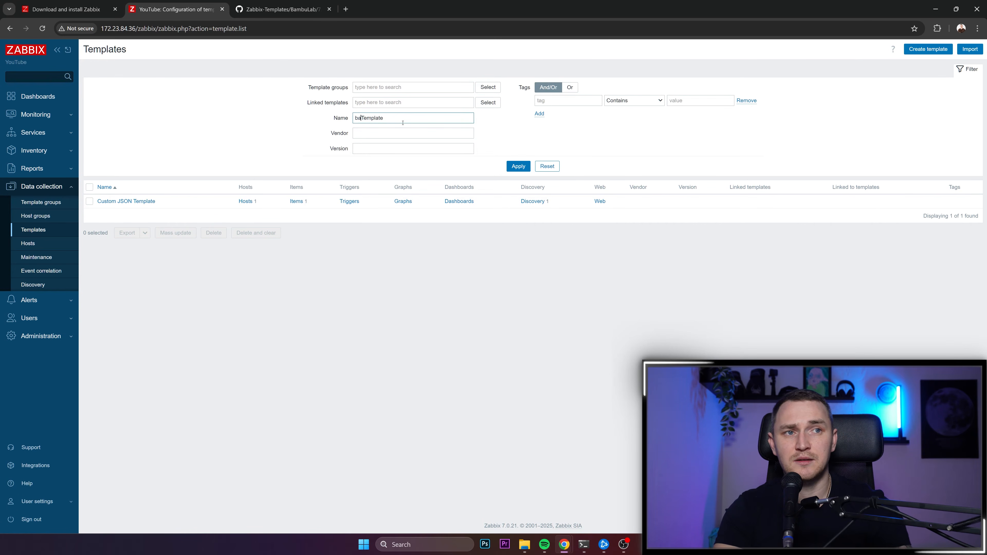
pyautogui.doubleClick(403, 123)
pyautogui.write('bamb')
pyautogui.press('Return')
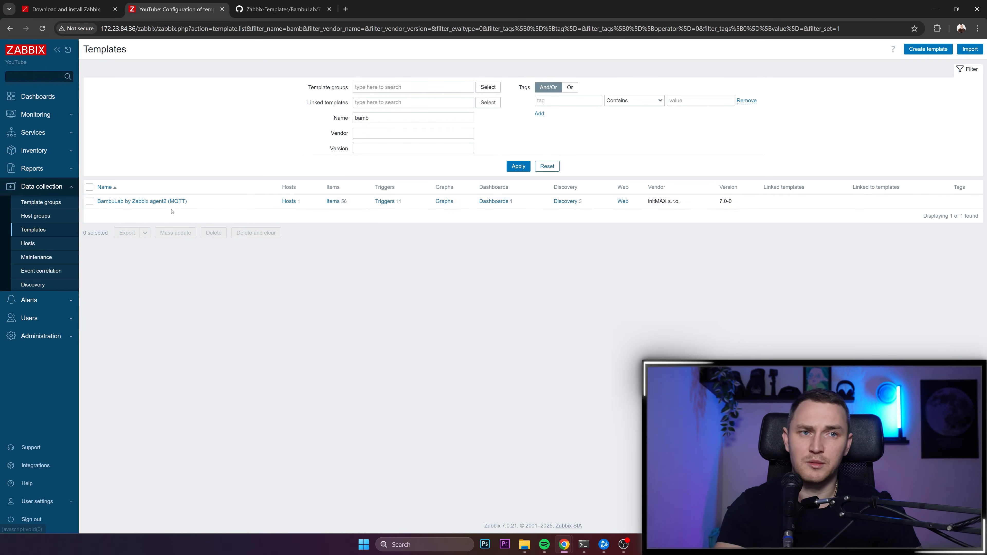
# - Open the Bambu Agent host's configuration from the host list and examine its agent interface and linked template
pyautogui.click(28, 243)
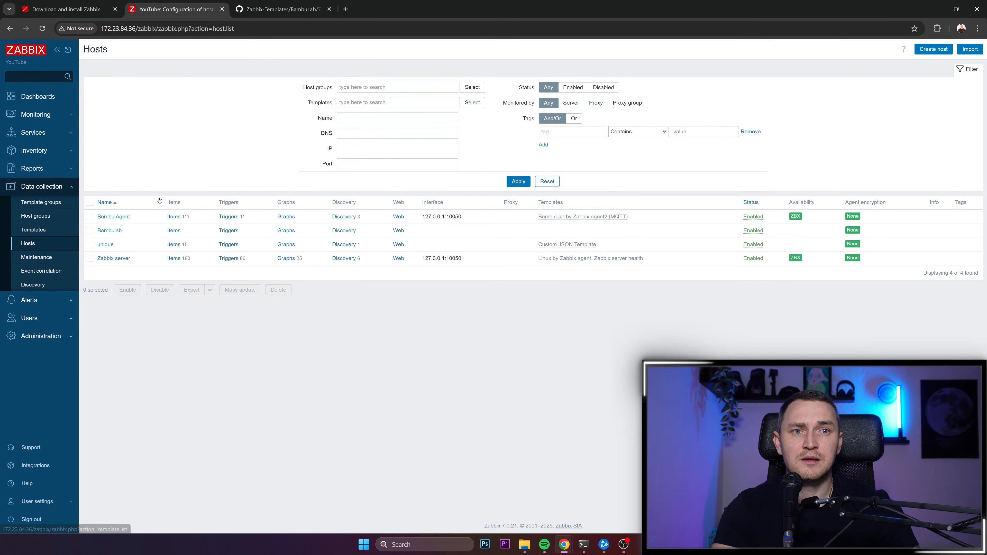
pyautogui.click(113, 220)
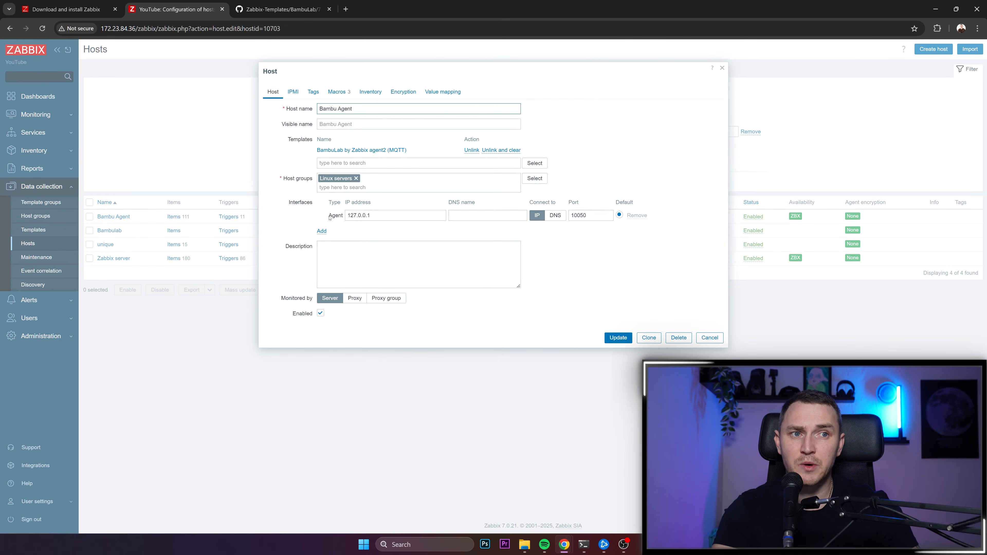
pyautogui.moveTo(296, 206); pyautogui.dragTo(429, 167)
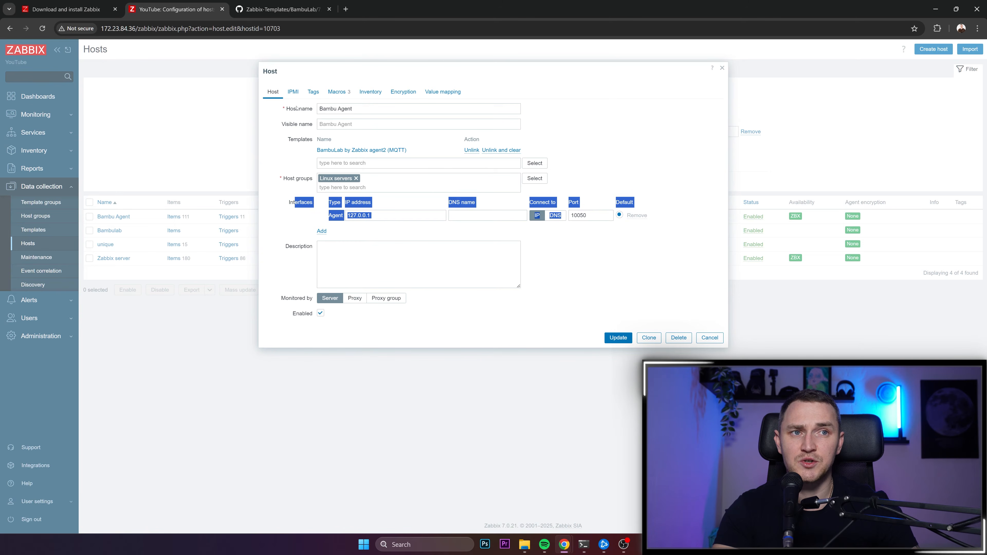
pyautogui.moveTo(306, 140); pyautogui.dragTo(433, 160)
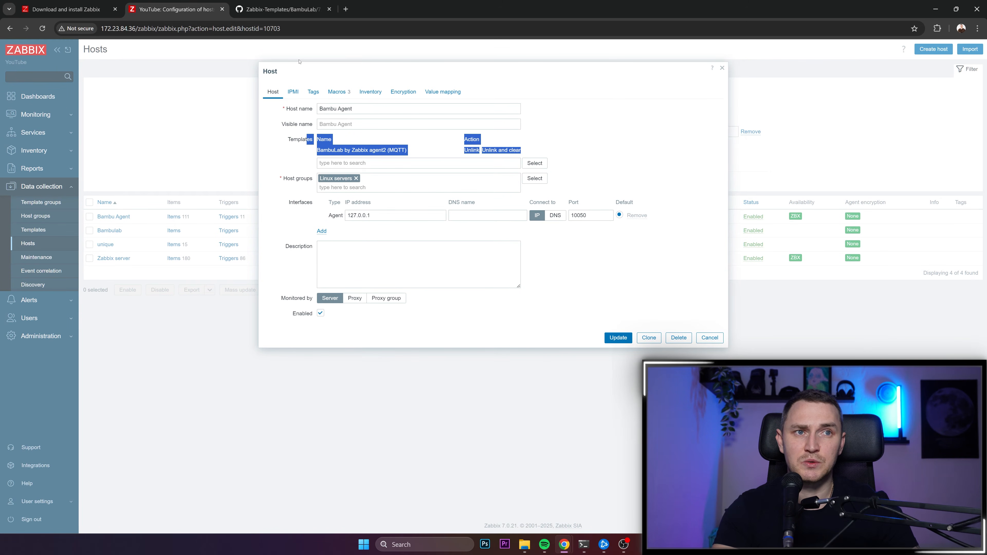
# - Show the inherited and host macros of the Bambu Agent host and look through the whole list
pyautogui.click(338, 93)
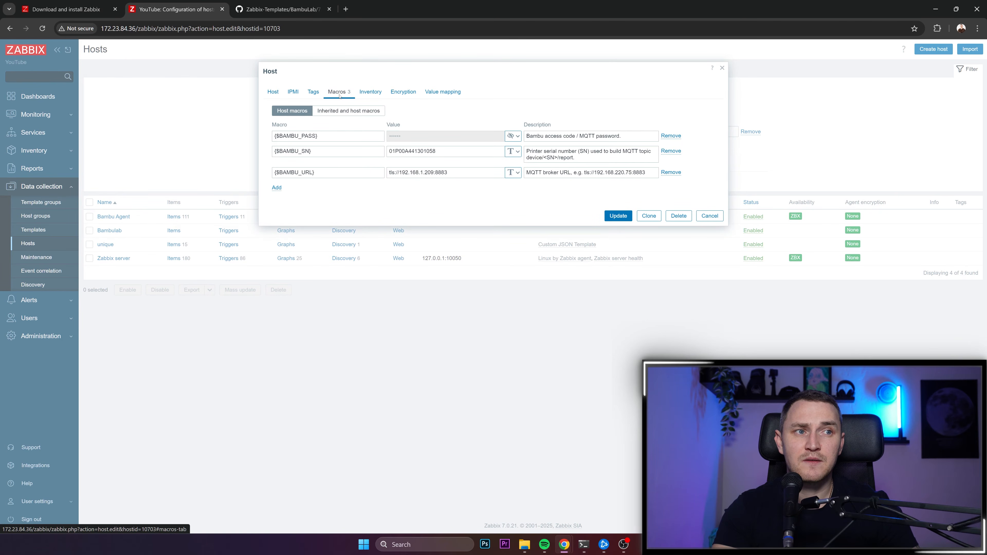
pyautogui.click(344, 111)
pyautogui.scroll(-5, 366, 211)
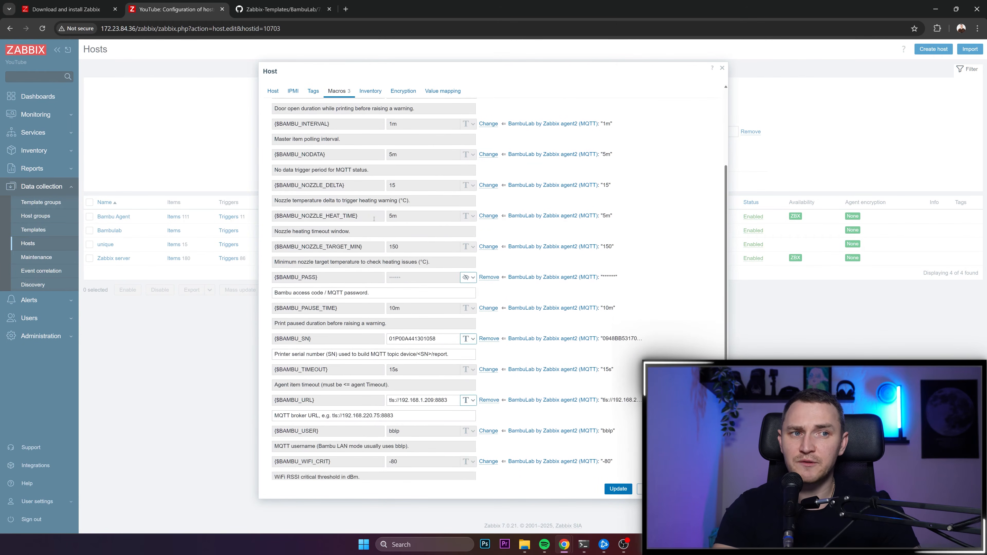
pyautogui.scroll(5, 369, 218)
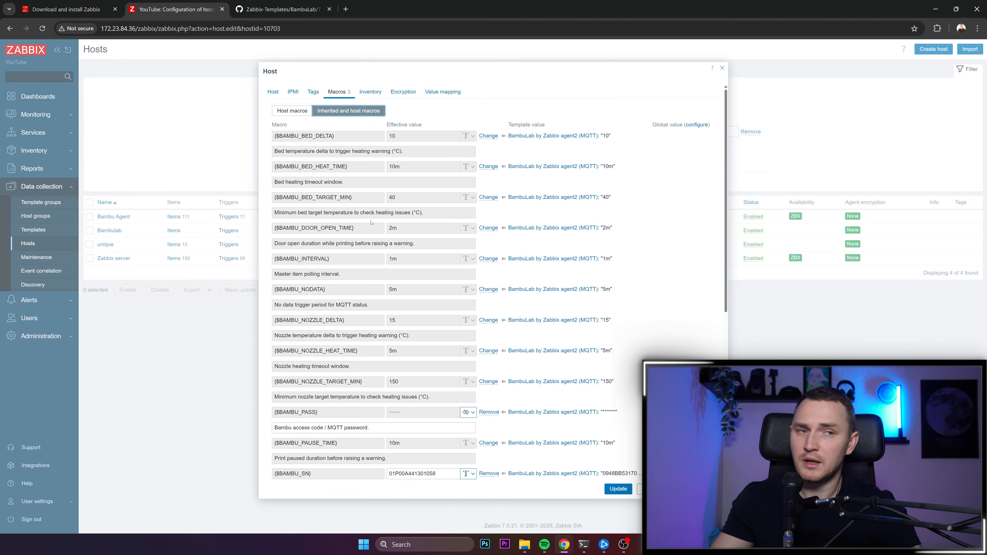
pyautogui.scroll(-3, 455, 245)
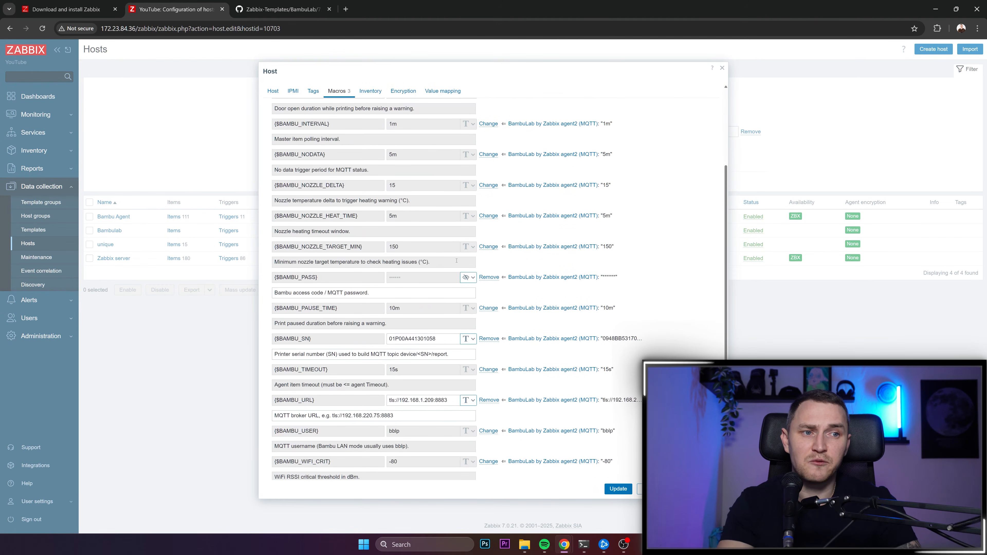
pyautogui.scroll(-3, 454, 253)
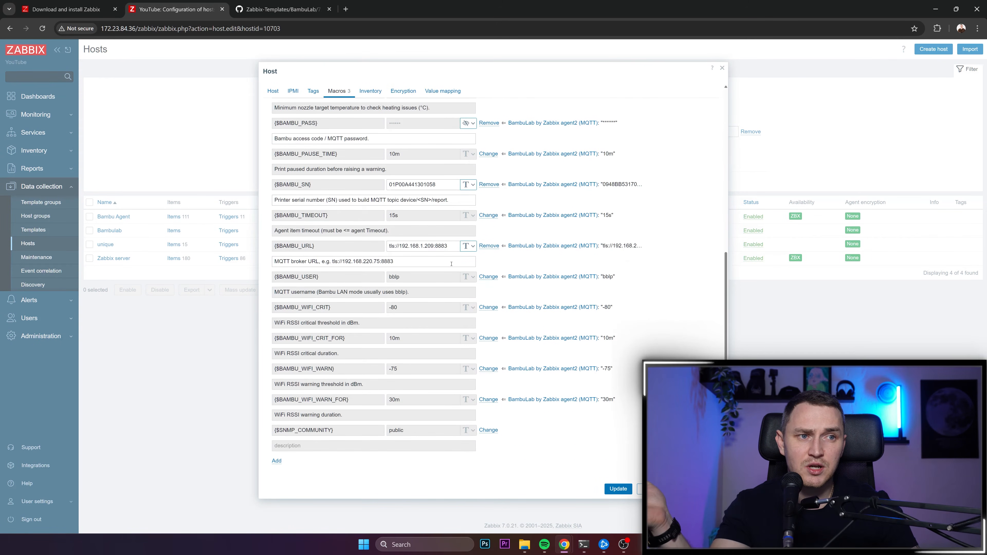
pyautogui.scroll(2, 451, 264)
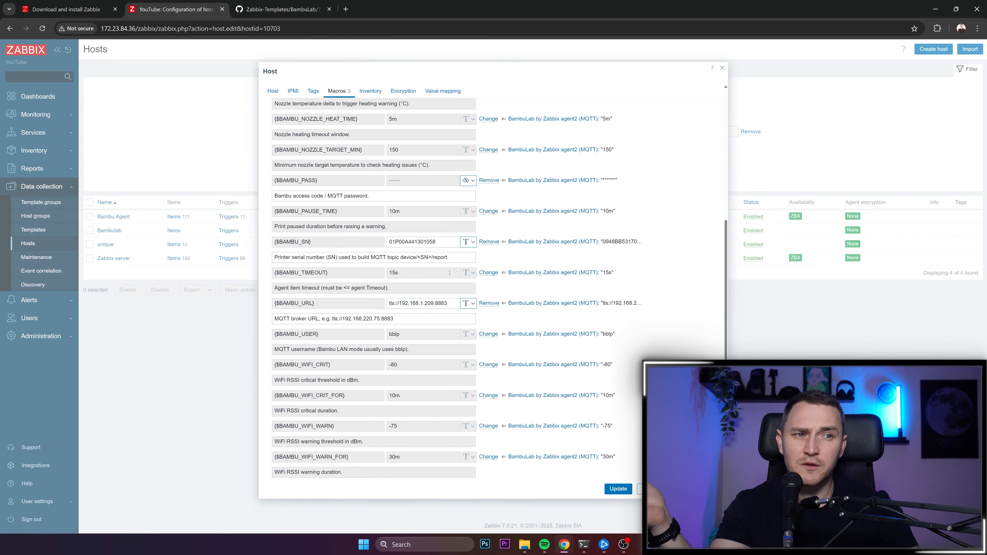
pyautogui.scroll(-2, 451, 263)
# - Examine the {$BAMBU_URL} broker address and the {$BAMBU_SN} serial number macros, and close the host form without saving
pyautogui.moveTo(279, 246); pyautogui.dragTo(341, 247)
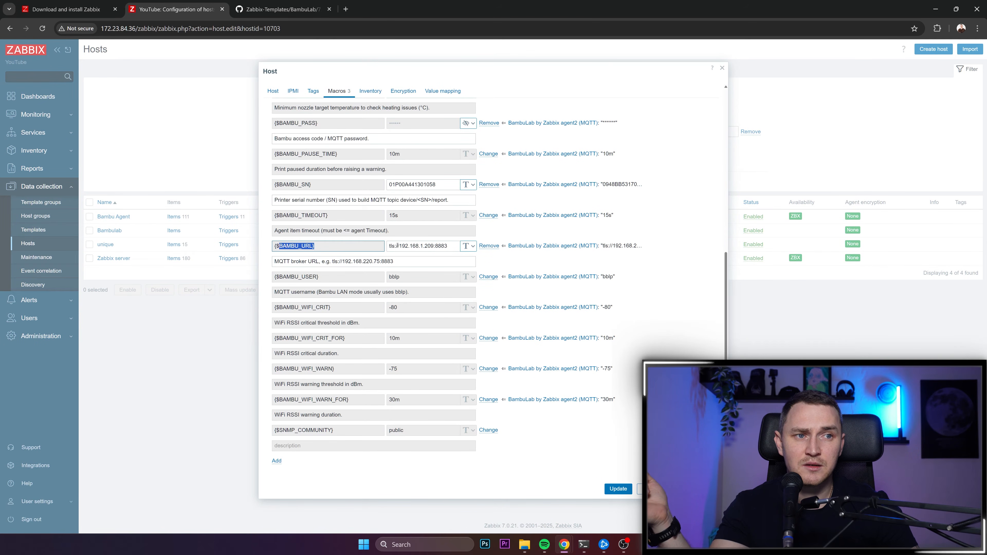
pyautogui.moveTo(399, 245); pyautogui.dragTo(431, 246)
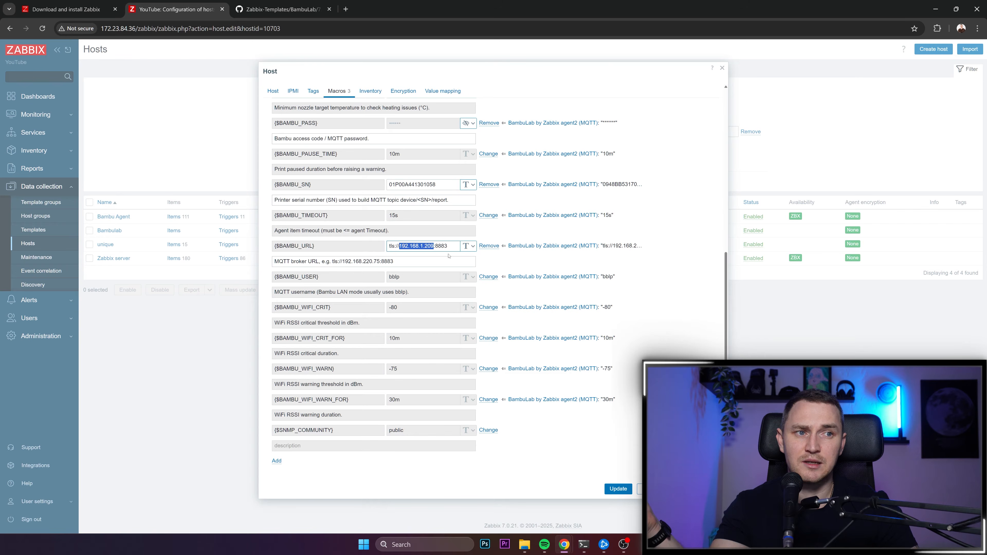
pyautogui.scroll(1, 328, 246)
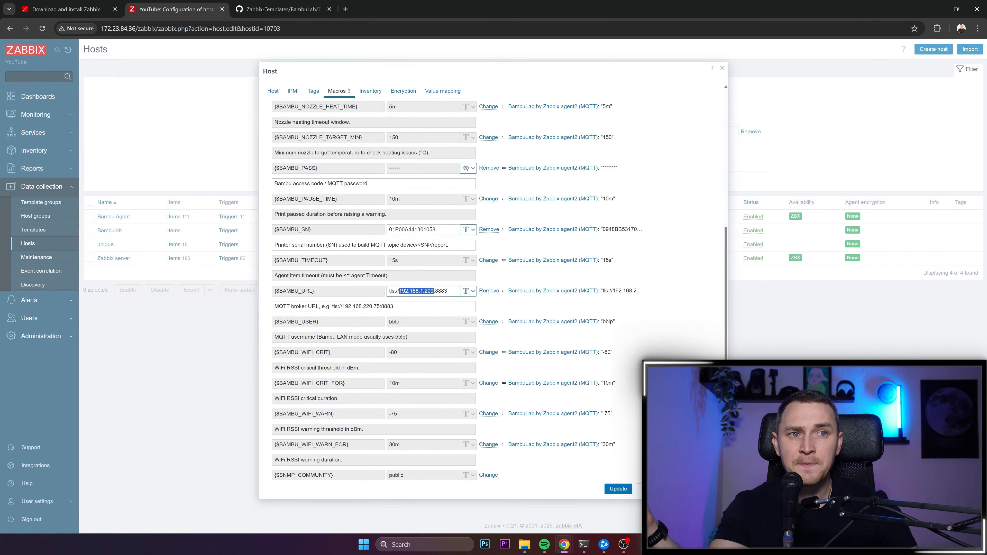
pyautogui.moveTo(281, 231); pyautogui.dragTo(327, 230)
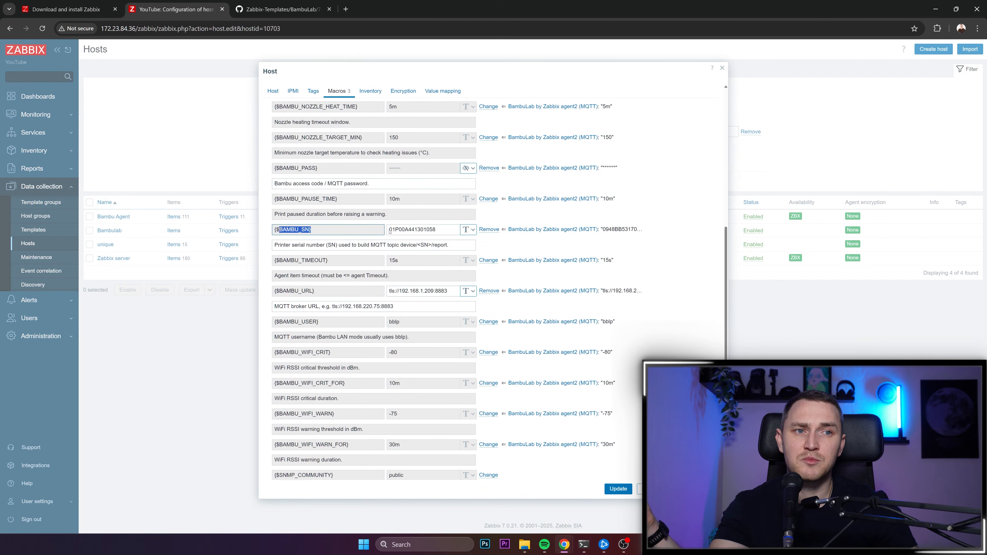
pyautogui.doubleClick(422, 232)
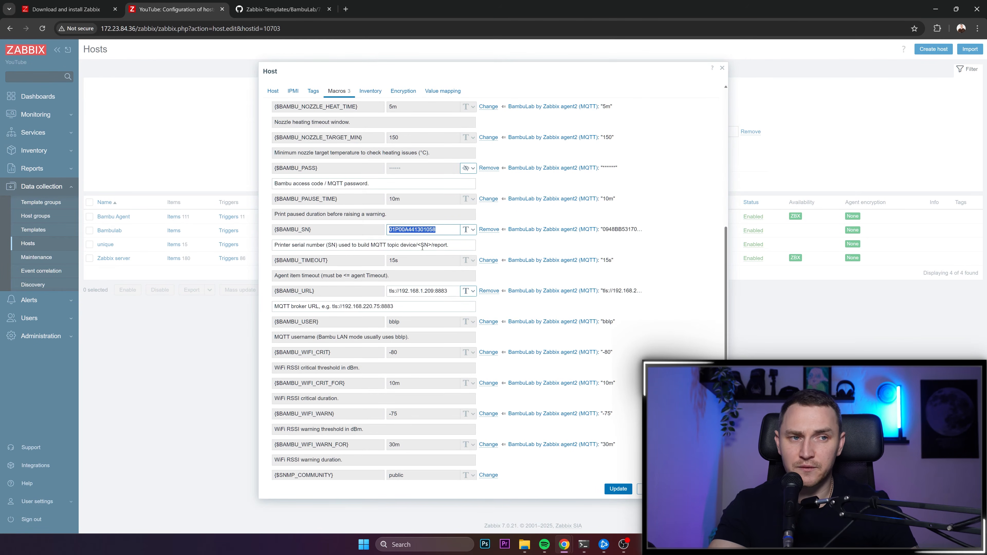
pyautogui.scroll(1, 424, 245)
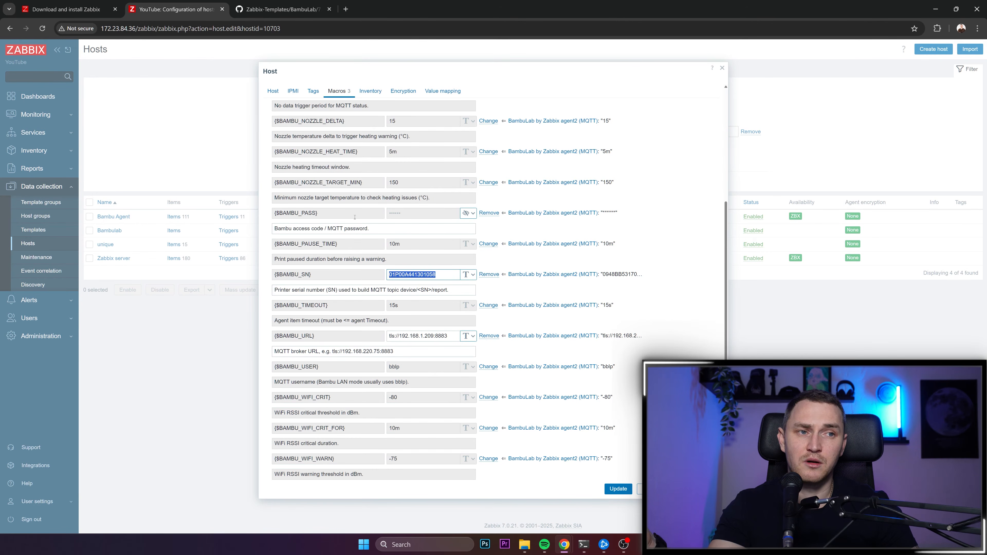
pyautogui.scroll(-1, 363, 216)
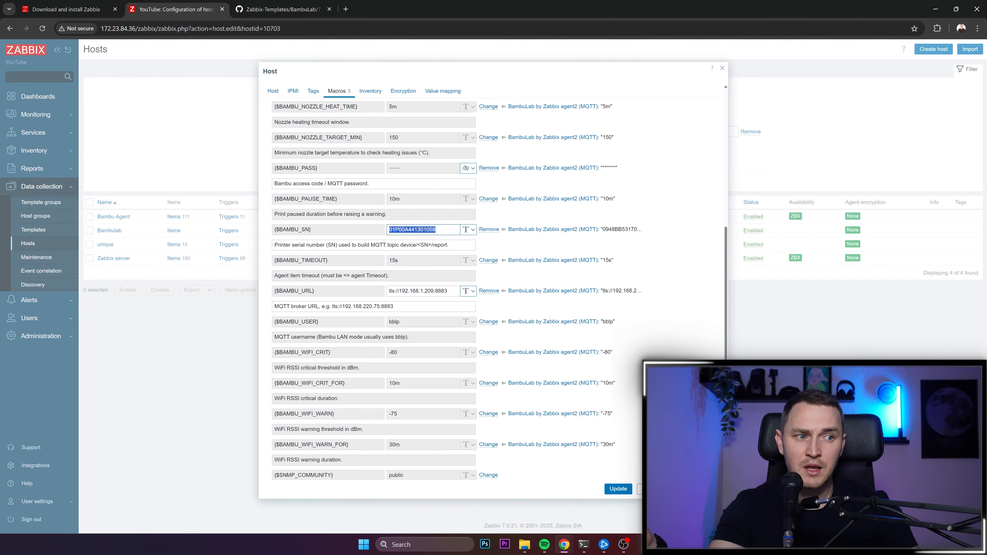
pyautogui.click(709, 488)
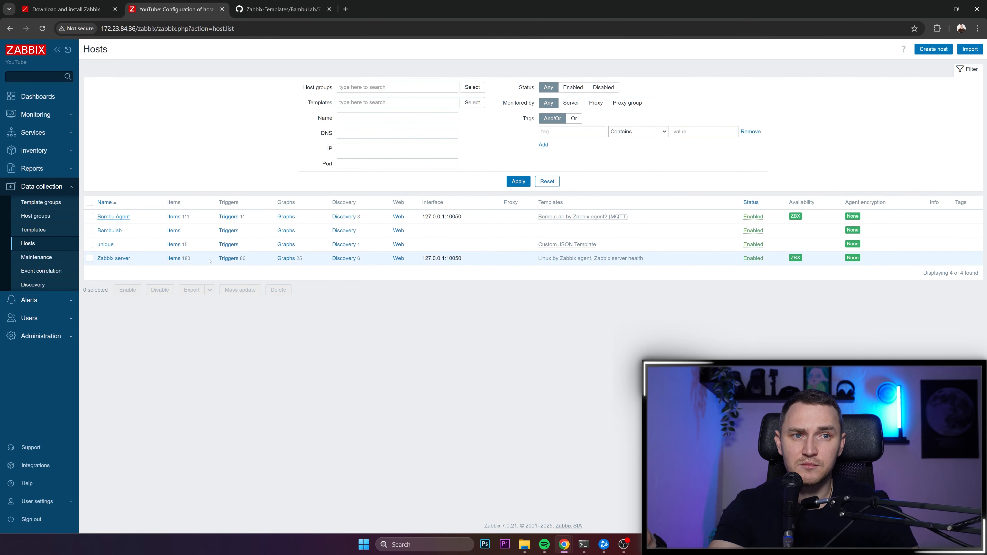
# - Open the item list of the Bambu Agent host
pyautogui.click(173, 216)
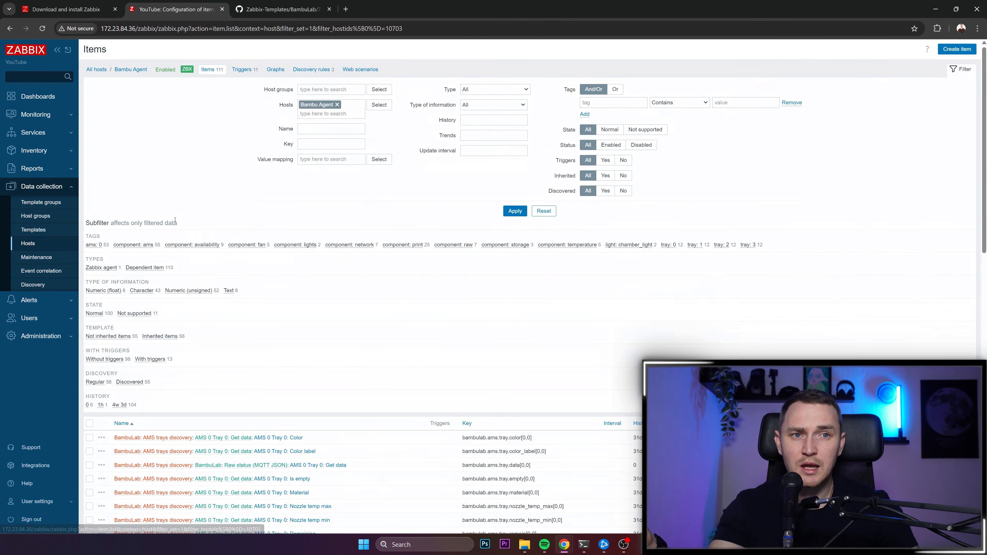
# - Look through the Bambu Agent host's item list, including the discovered AMS tray items, their keys, types and statuses
pyautogui.scroll(-4, 186, 246)
pyautogui.scroll(-10, 185, 246)
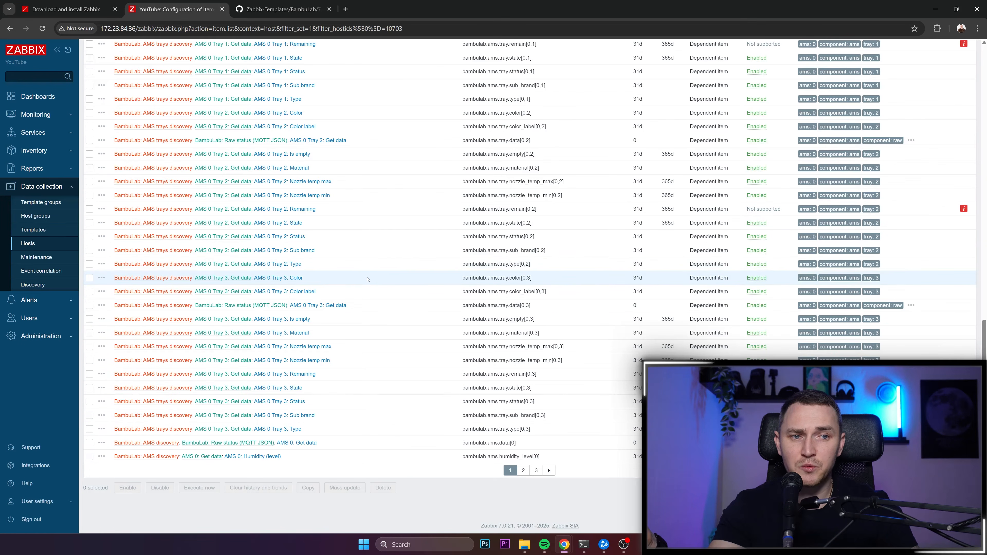
pyautogui.scroll(3, 520, 318)
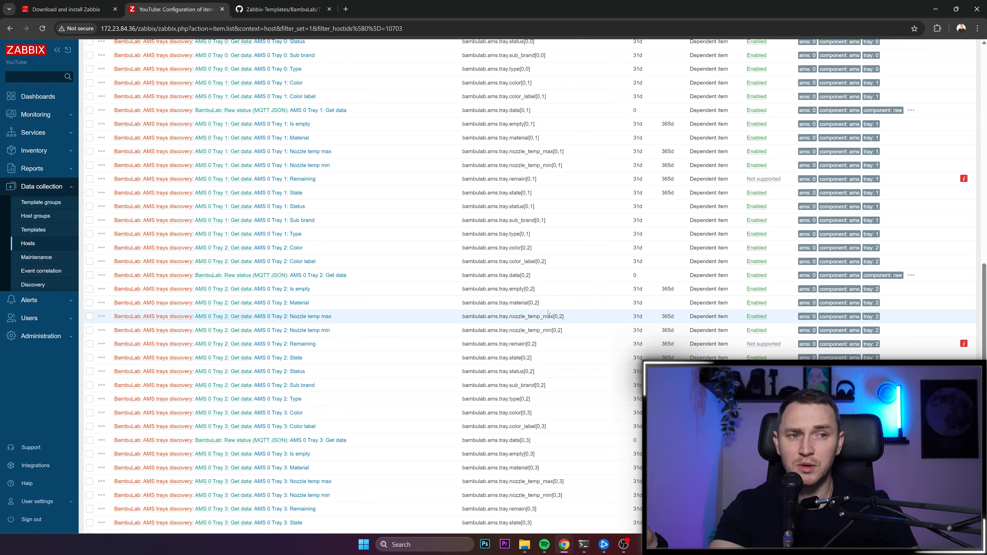
pyautogui.scroll(-3, 547, 312)
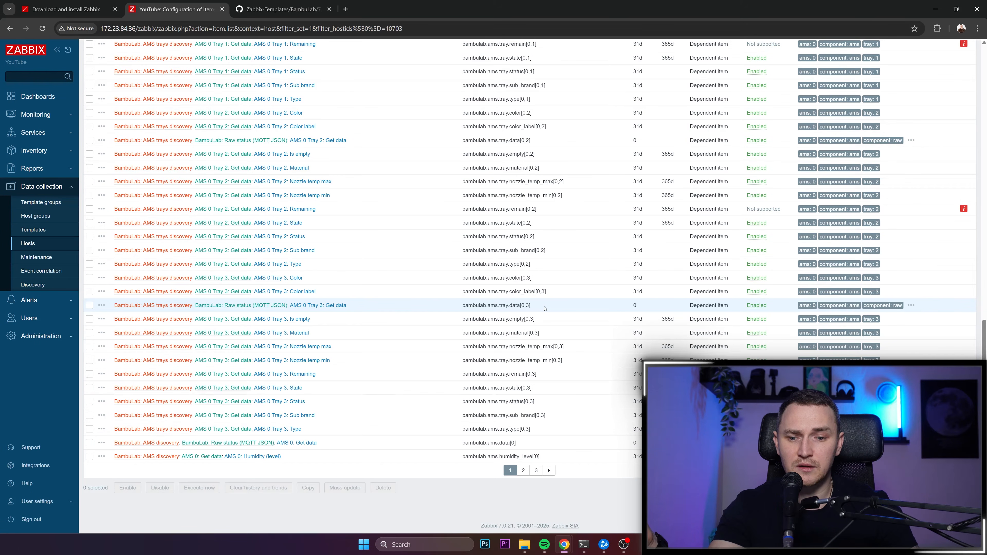
pyautogui.scroll(5, 545, 308)
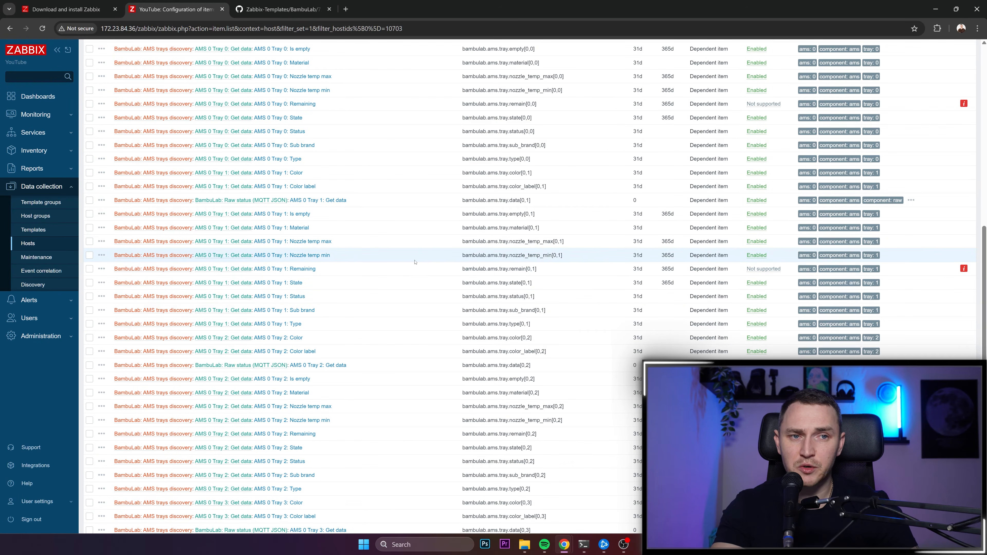
pyautogui.scroll(5, 365, 271)
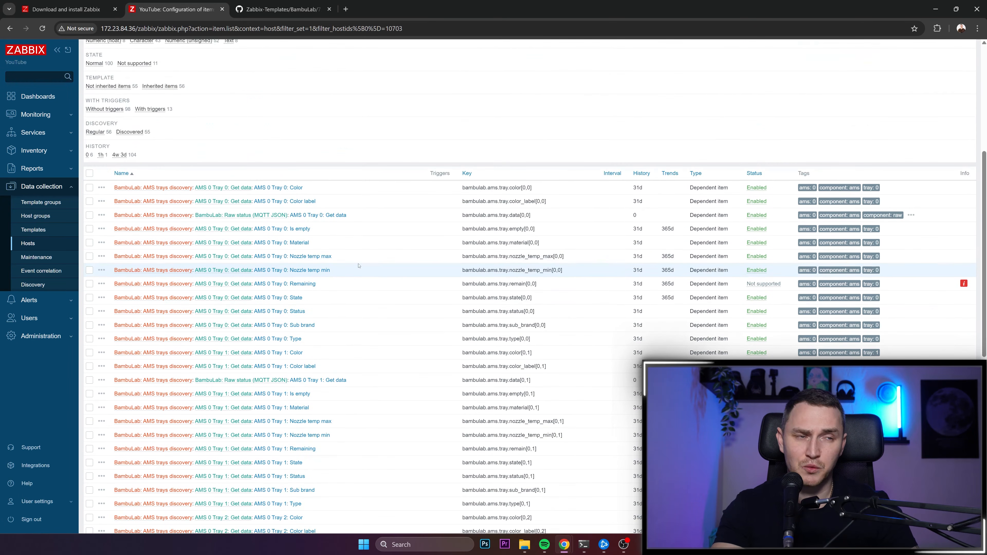
pyautogui.scroll(4, 365, 271)
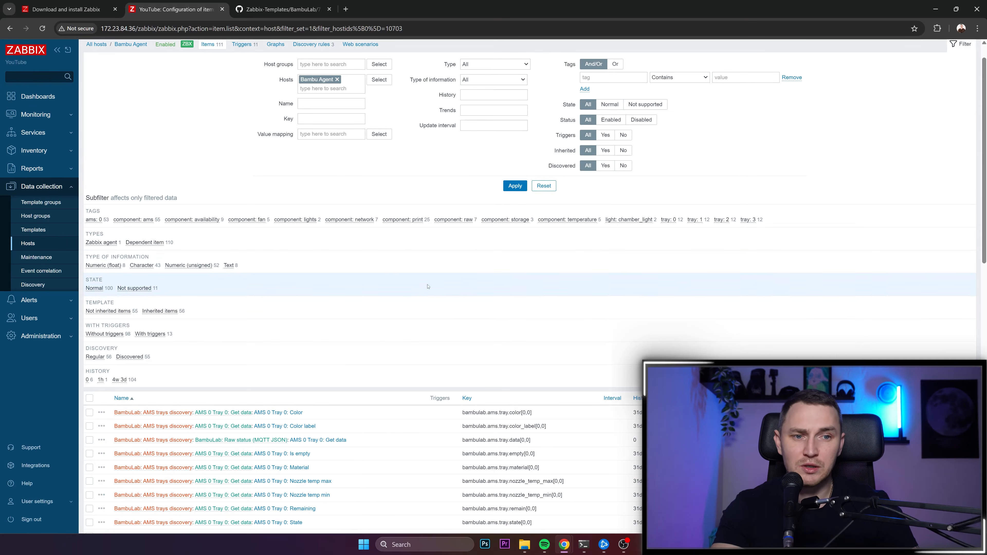
pyautogui.scroll(-5, 403, 286)
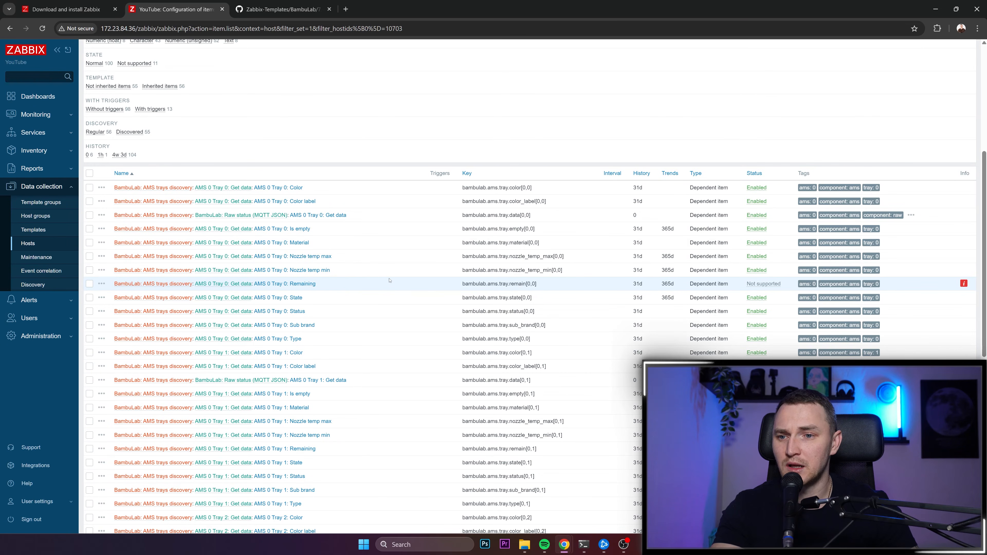
pyautogui.scroll(-9, 407, 286)
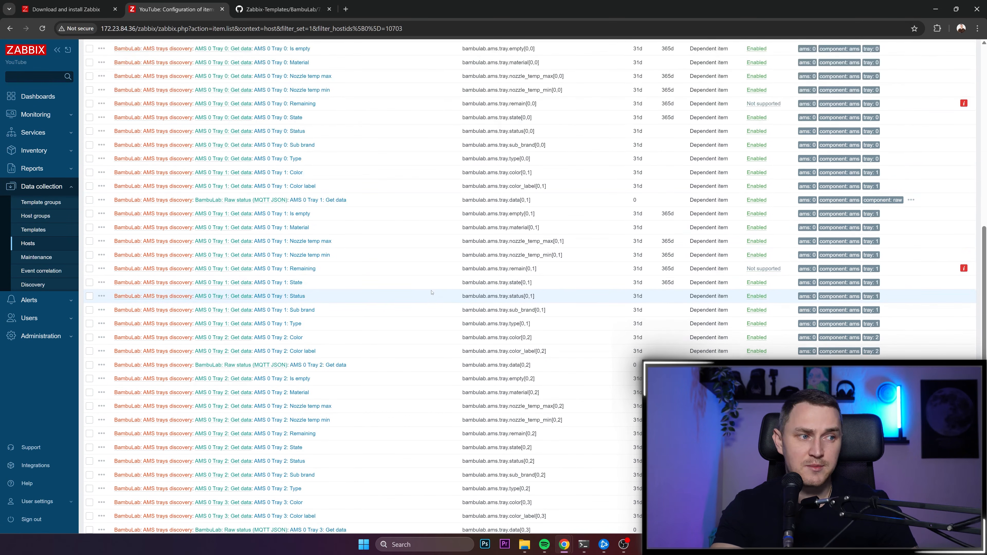
pyautogui.scroll(15, 425, 289)
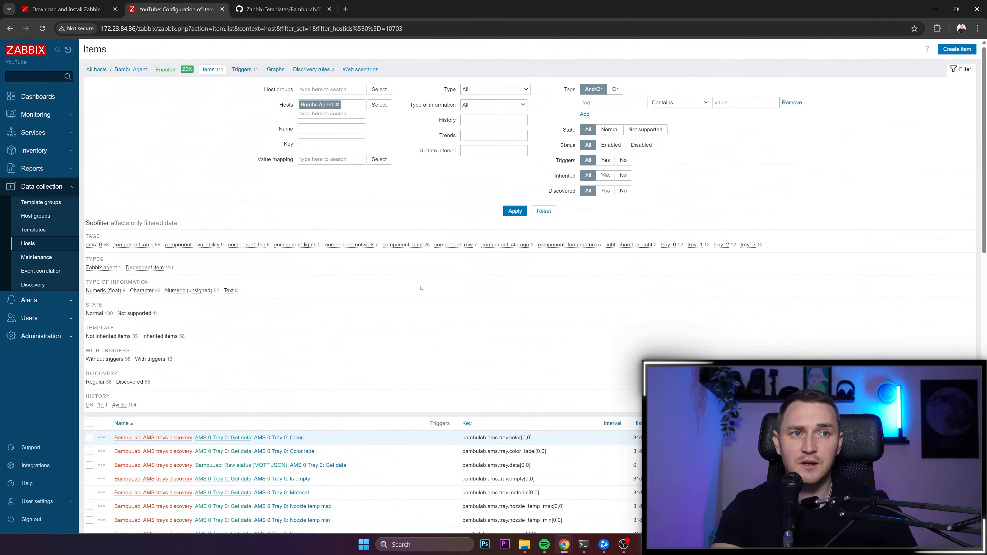
# - Open the Bambu Agent host's triggers and examine their severities and expressions, including the bed, door and filament tangle triggers
pyautogui.click(242, 70)
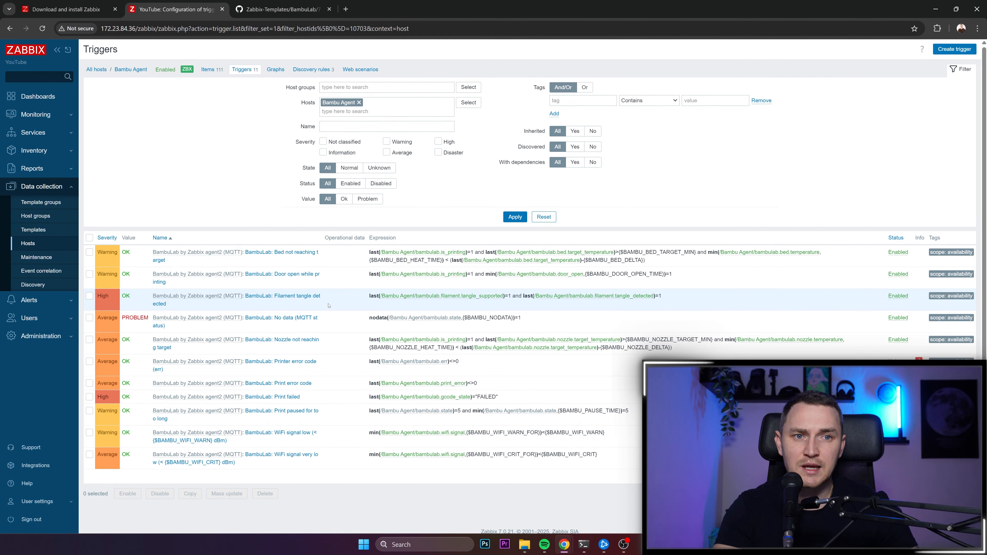
pyautogui.moveTo(340, 306); pyautogui.dragTo(241, 258)
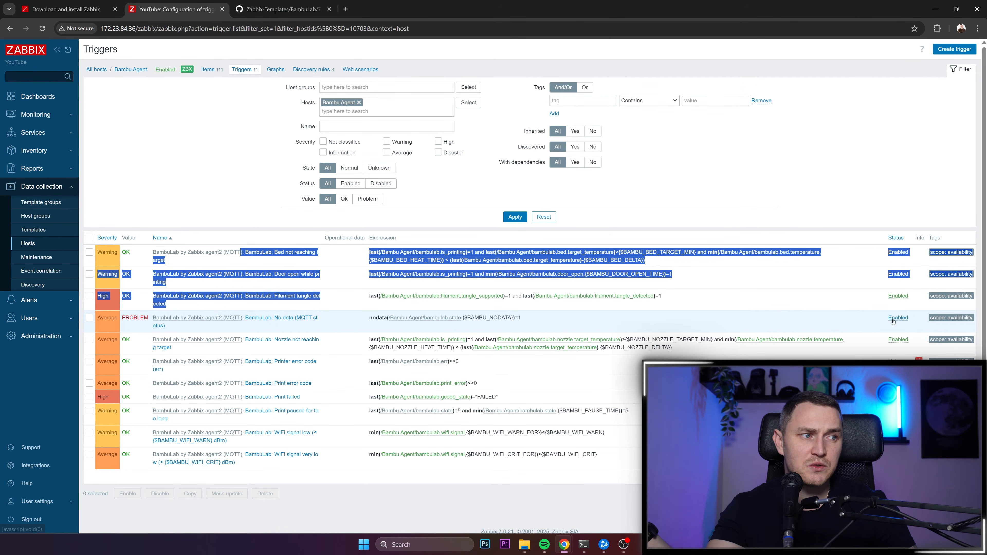
pyautogui.scroll(-1, 420, 347)
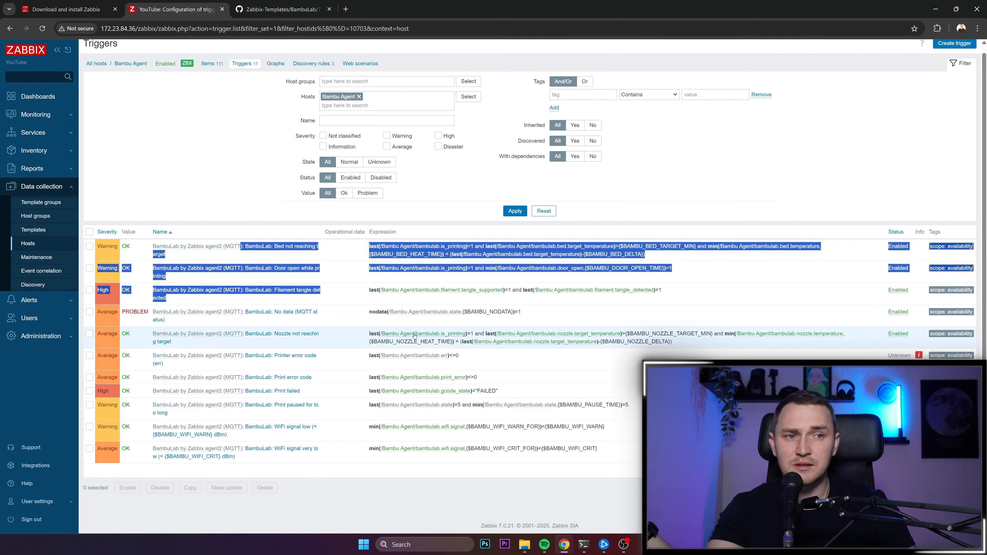
pyautogui.scroll(1, 311, 191)
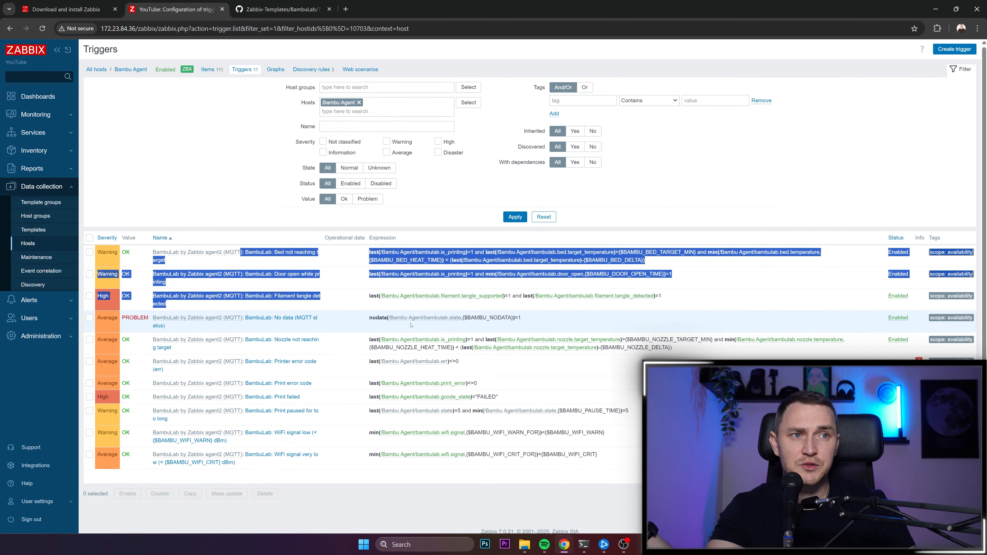
# - Review the host's discovery rules and examine the AMS trays discovery item prototypes, including the maximum and minimum nozzle temperatures
pyautogui.click(313, 70)
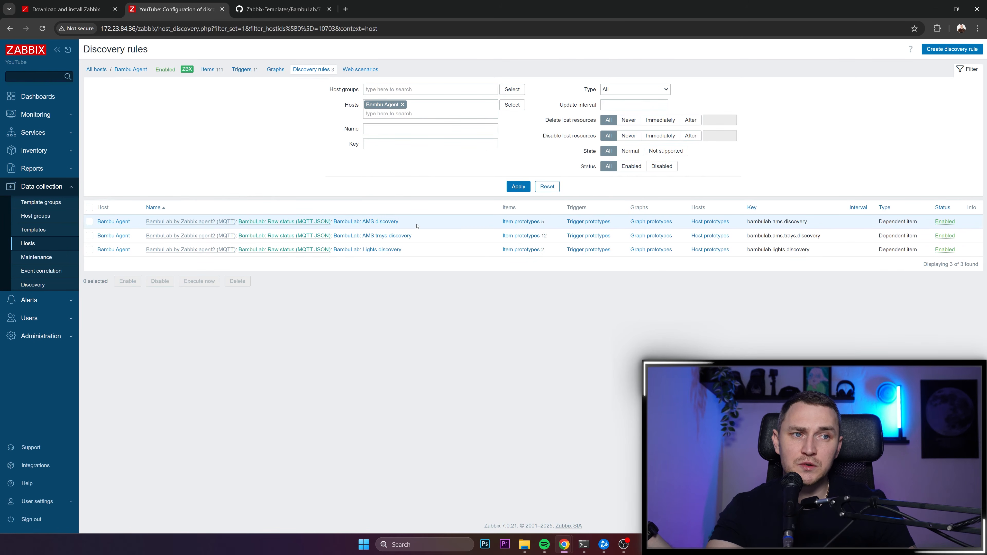
pyautogui.moveTo(399, 221); pyautogui.dragTo(364, 255)
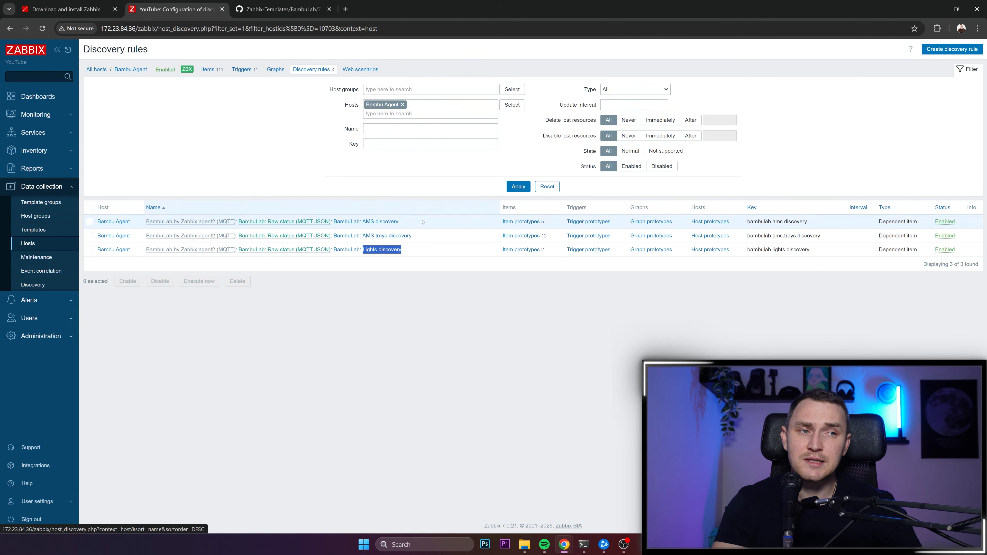
pyautogui.click(516, 235)
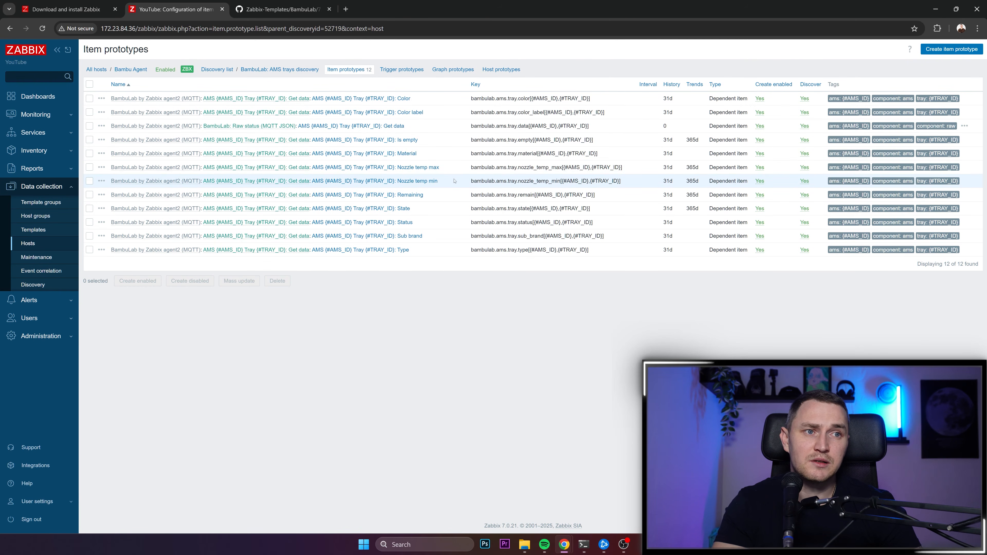
pyautogui.moveTo(447, 187); pyautogui.dragTo(397, 167)
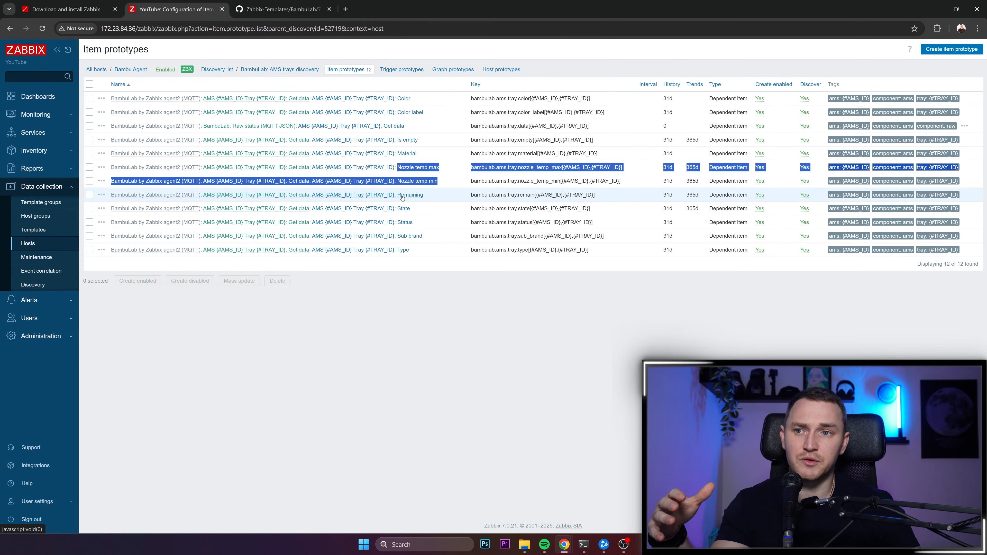
# - Open the latest data for the Bambu Agent host and examine the collected values of the AMS trays and humidity
pyautogui.click(44, 118)
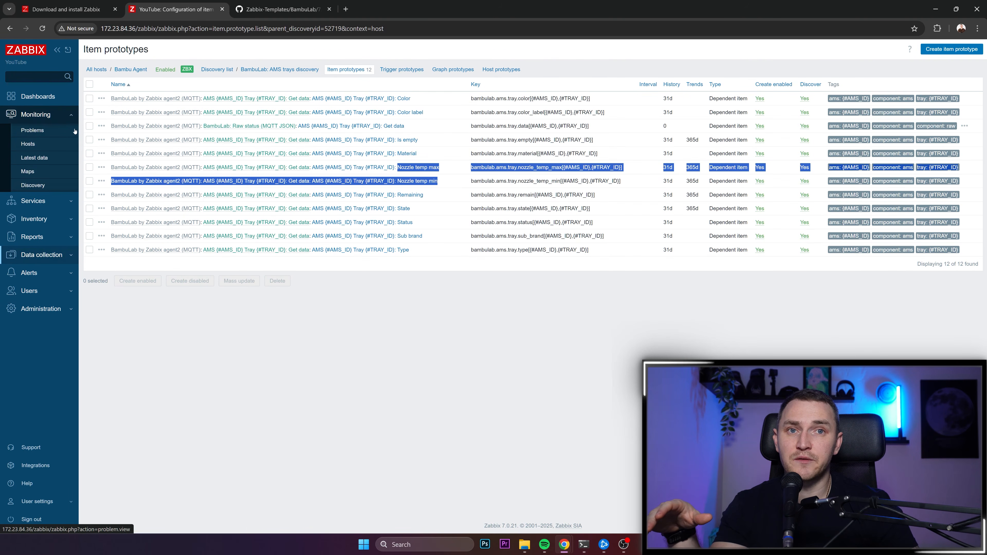
pyautogui.click(46, 160)
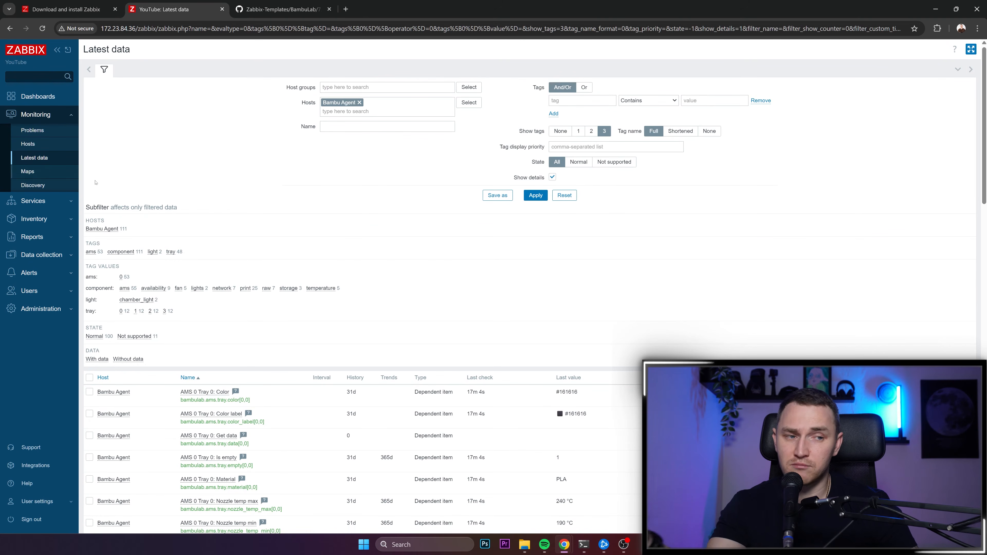
pyautogui.scroll(-15, 394, 213)
pyautogui.scroll(-10, 394, 214)
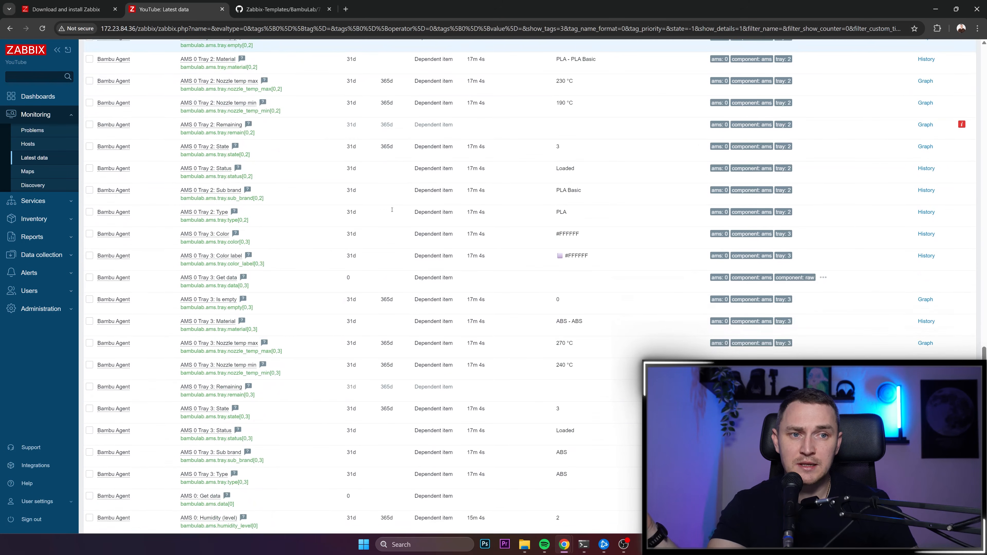
pyautogui.scroll(1, 390, 211)
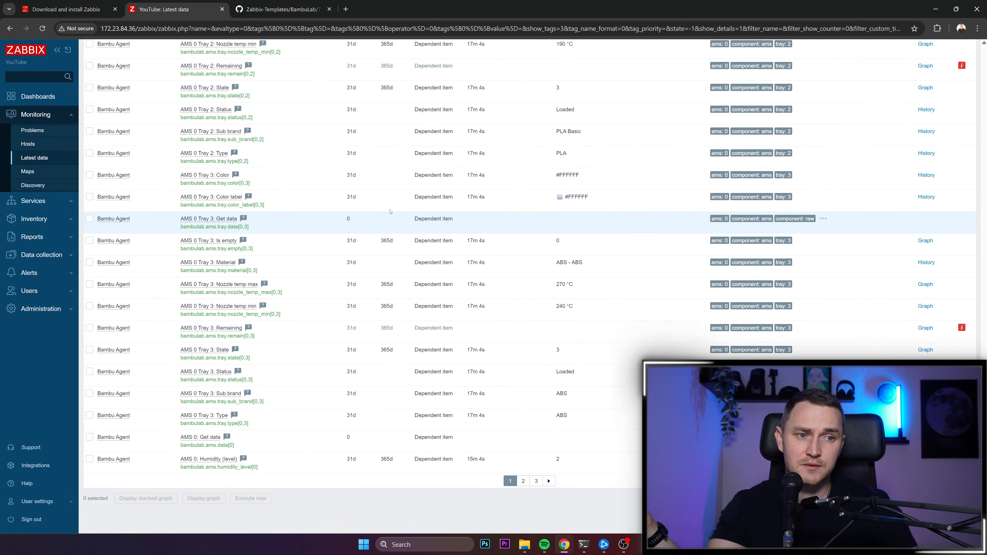
pyautogui.scroll(3, 389, 212)
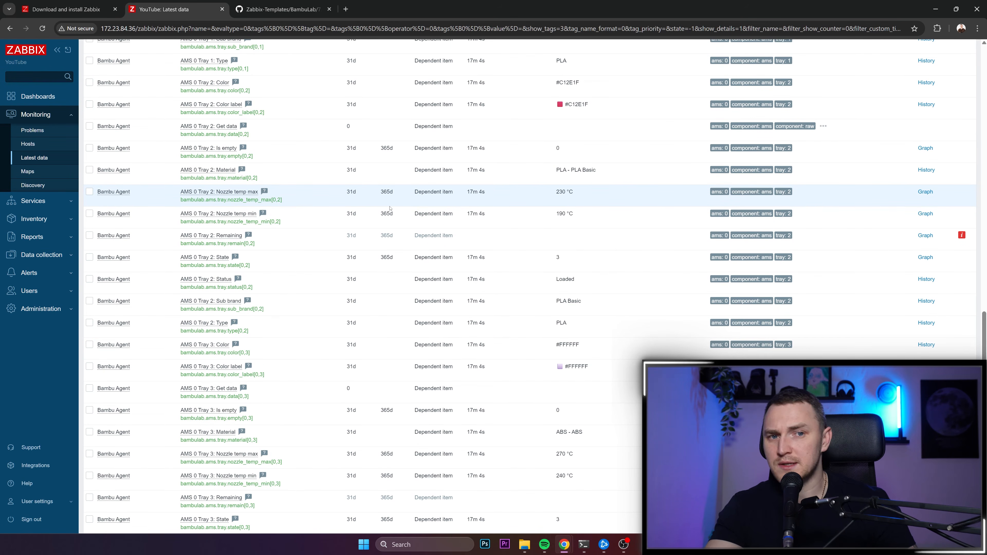
pyautogui.scroll(18, 398, 203)
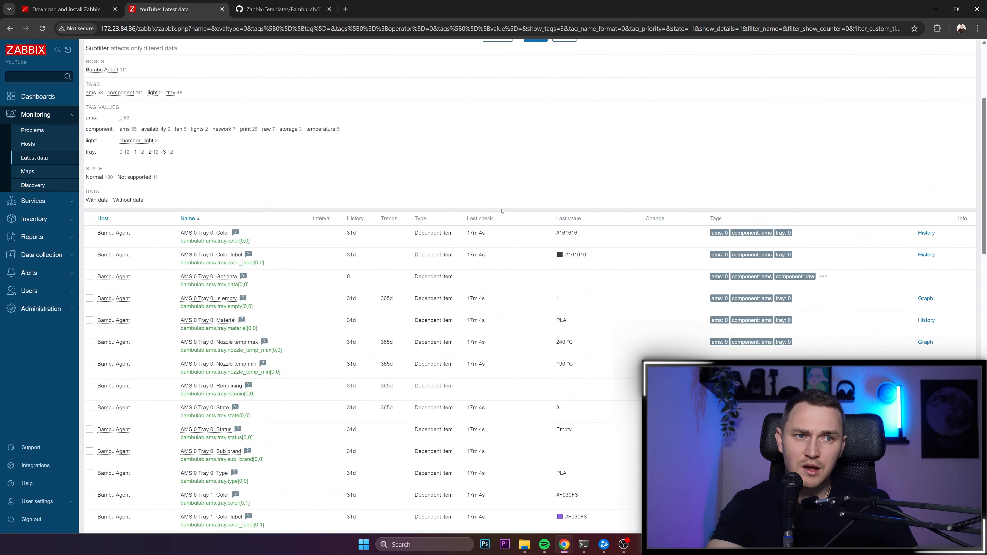
pyautogui.scroll(-14, 503, 211)
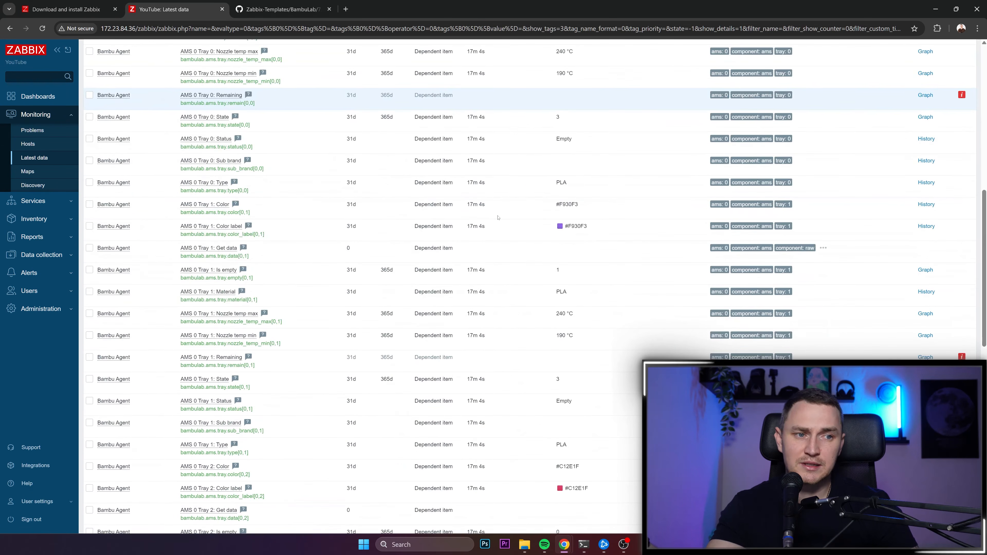
pyautogui.scroll(-5, 498, 218)
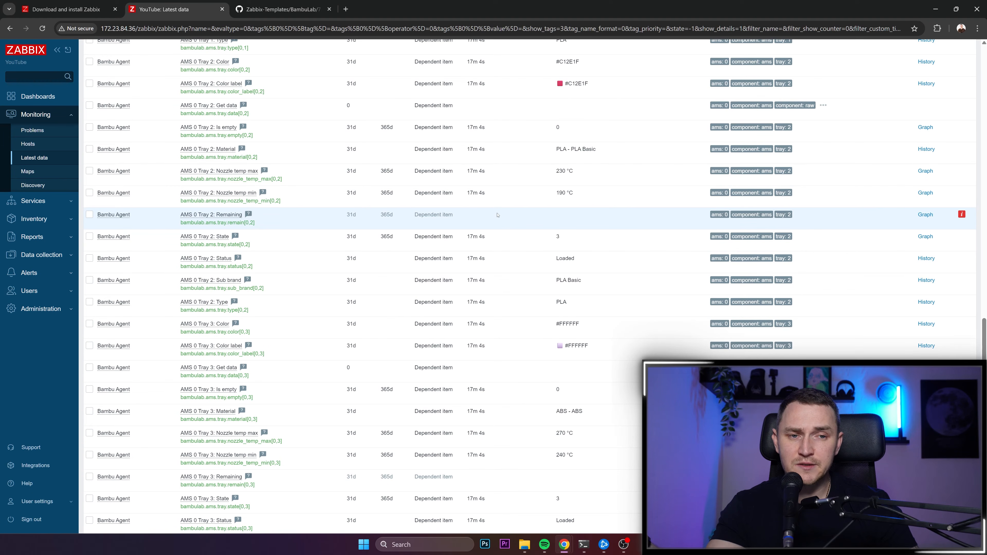
pyautogui.scroll(-4, 497, 214)
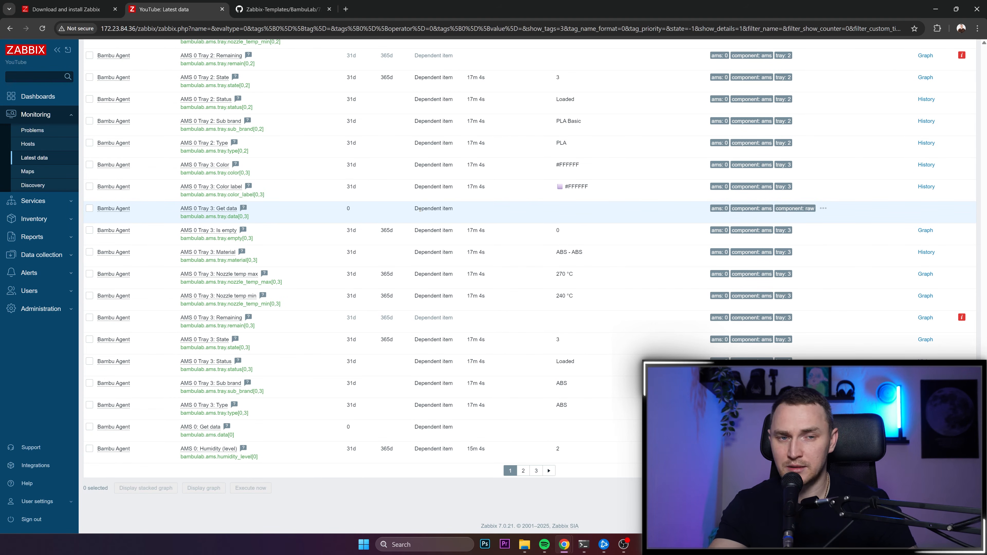
pyautogui.scroll(20, 253, 165)
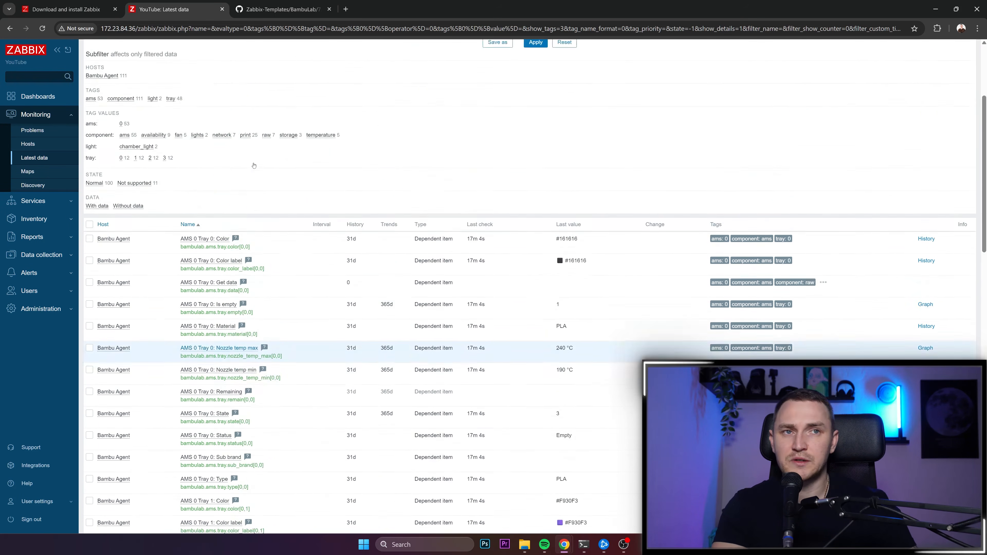
pyautogui.scroll(4, 253, 166)
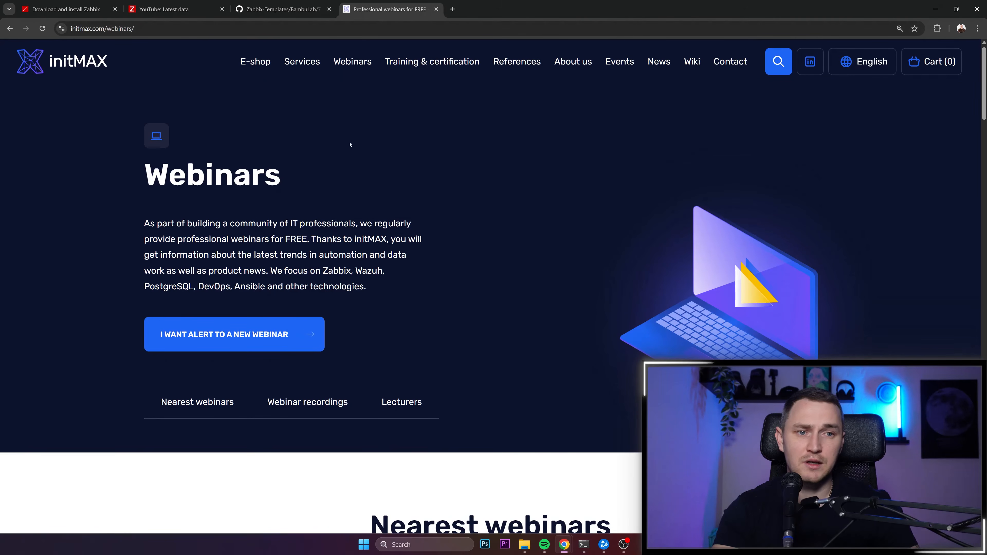
# - Look through the nearest webinars on the initMAX webinars page and examine the date and title of the Zabbix Performance Tuning session
pyautogui.scroll(-10, 350, 144)
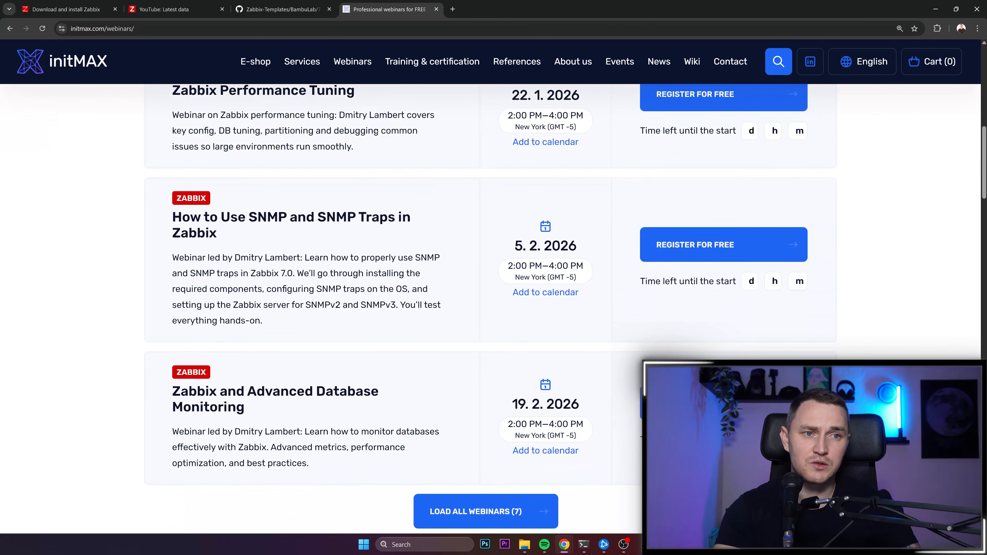
pyautogui.scroll(2, 376, 132)
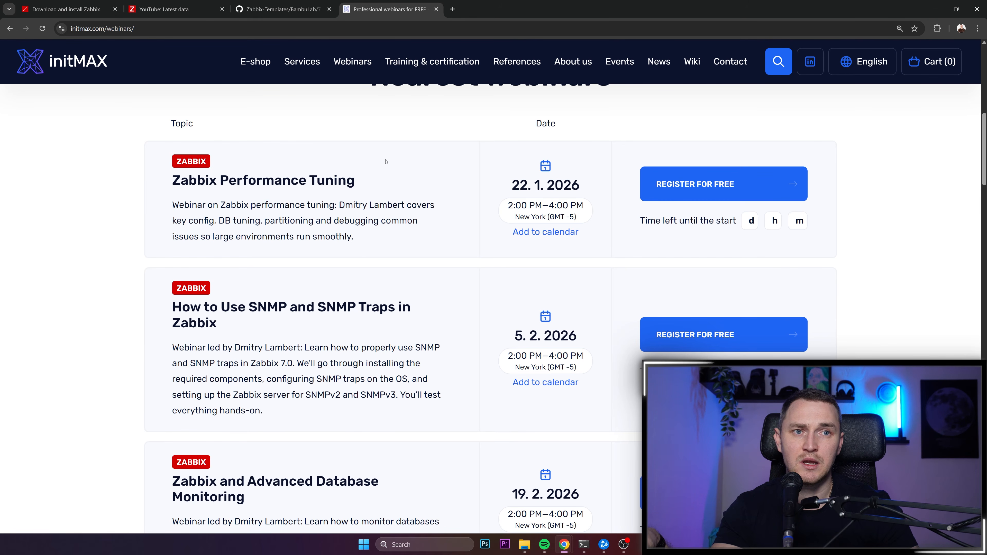
pyautogui.scroll(-10, 385, 161)
pyautogui.scroll(8, 428, 217)
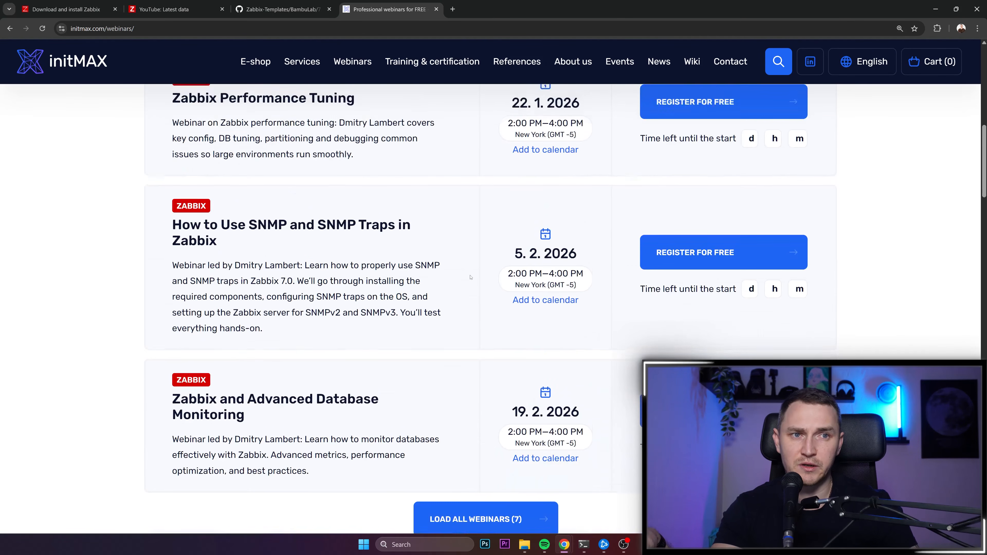
pyautogui.scroll(7, 470, 277)
pyautogui.scroll(-5, 434, 263)
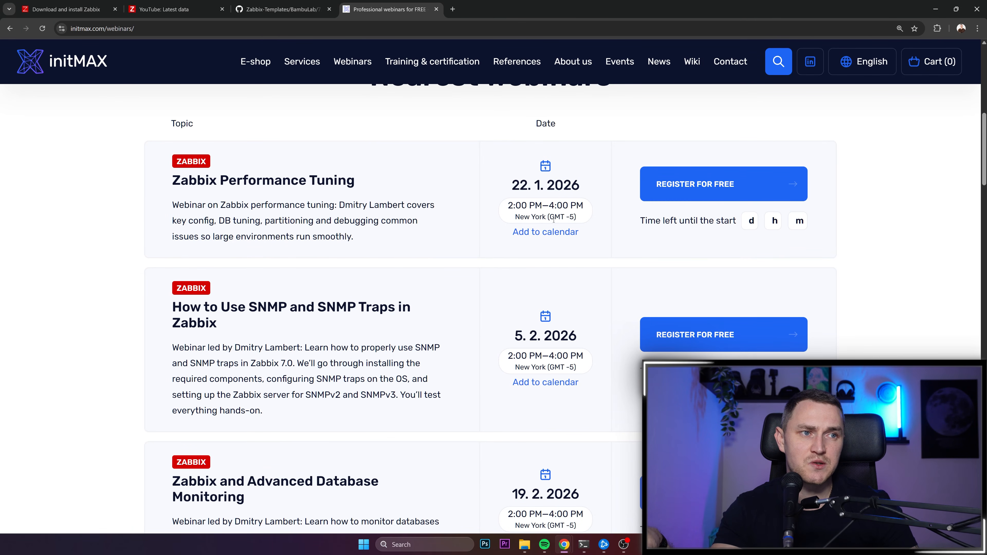
pyautogui.moveTo(511, 186); pyautogui.dragTo(547, 185)
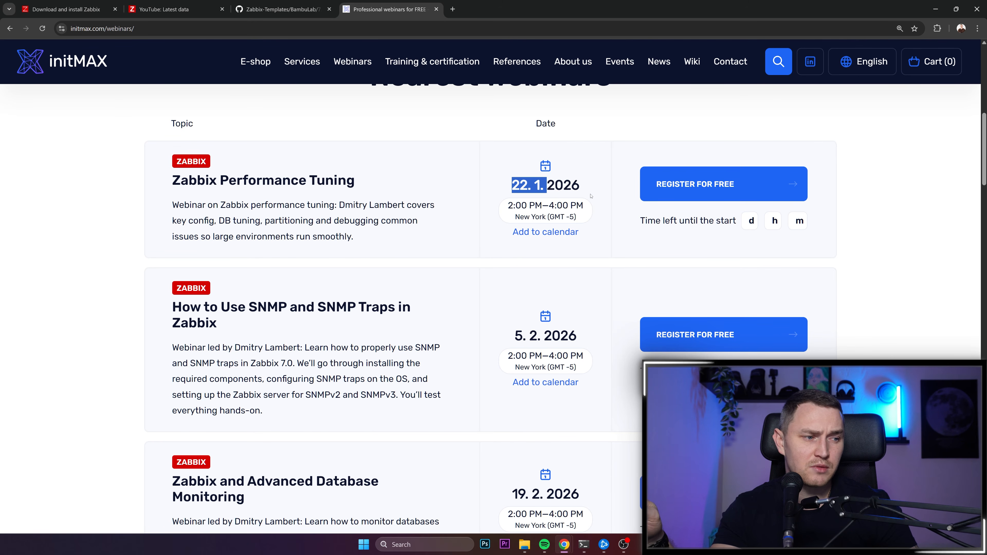
pyautogui.click(547, 186)
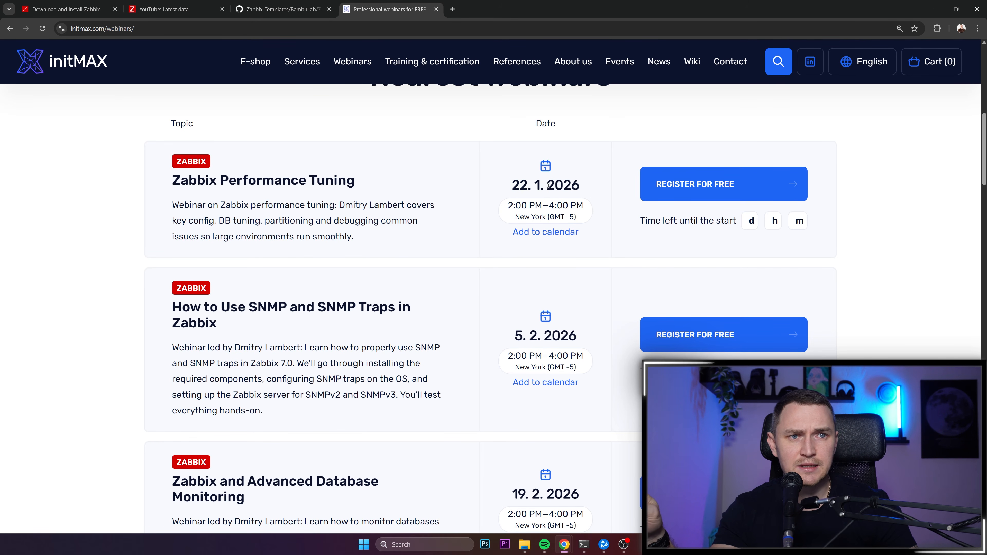
pyautogui.moveTo(180, 180); pyautogui.dragTo(354, 180)
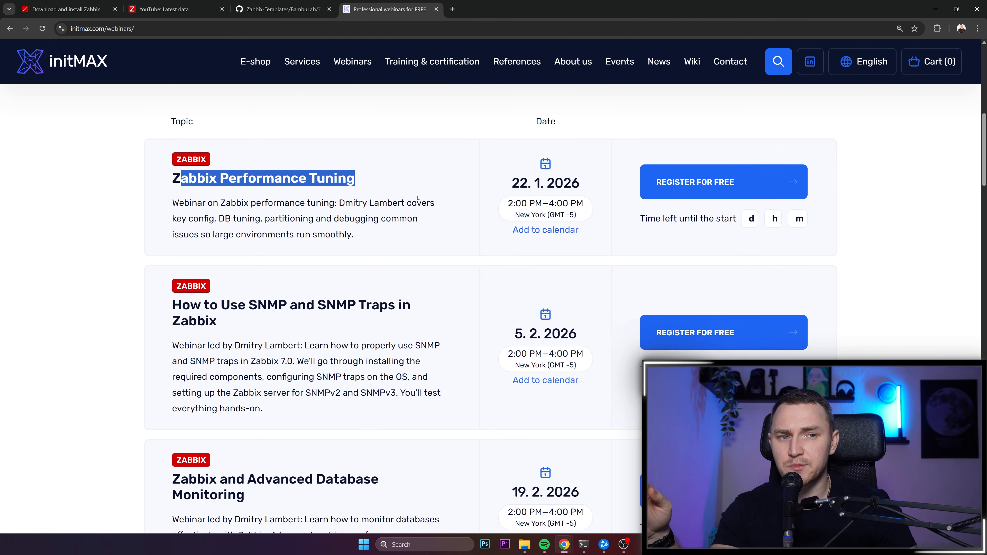
# - Examine the date of the SNMP and SNMP Traps webinar and the title of the Advanced Database Monitoring webinar
pyautogui.scroll(-2, 438, 216)
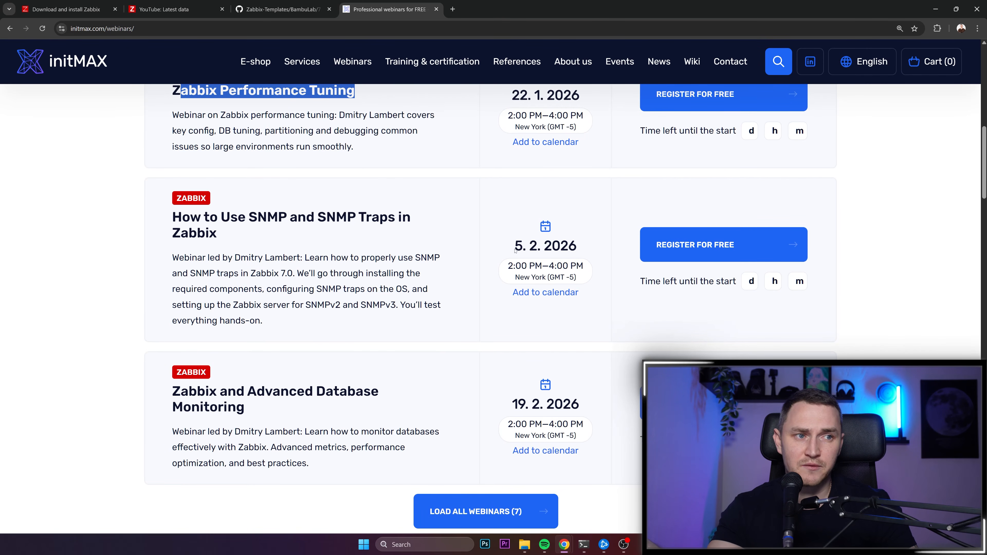
pyautogui.moveTo(526, 246); pyautogui.dragTo(514, 246)
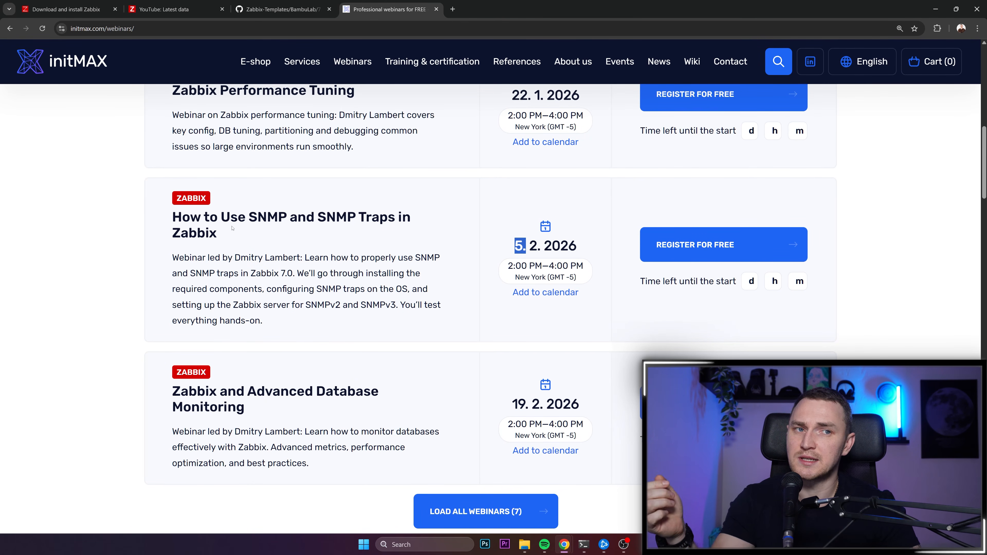
pyautogui.scroll(-3, 328, 251)
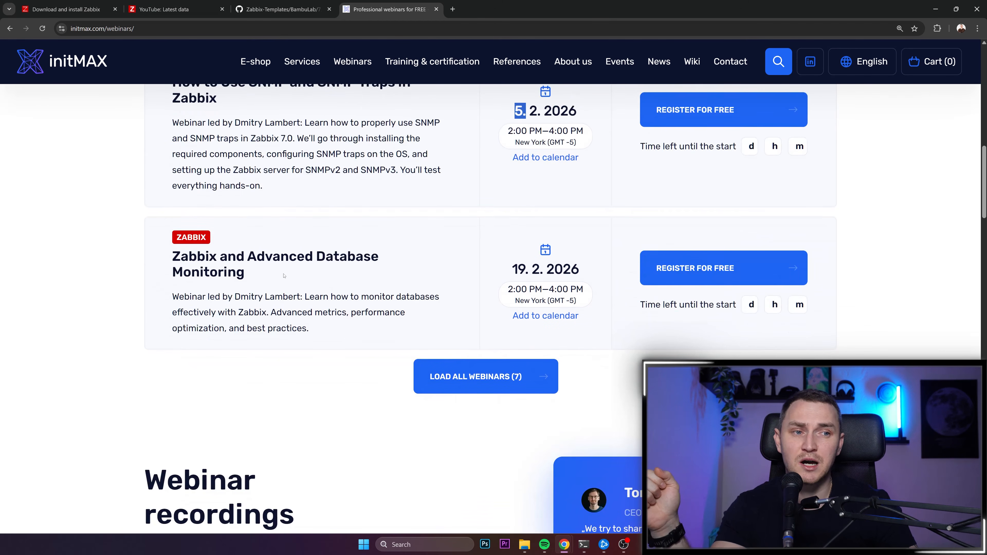
pyautogui.moveTo(217, 256); pyautogui.dragTo(244, 274)
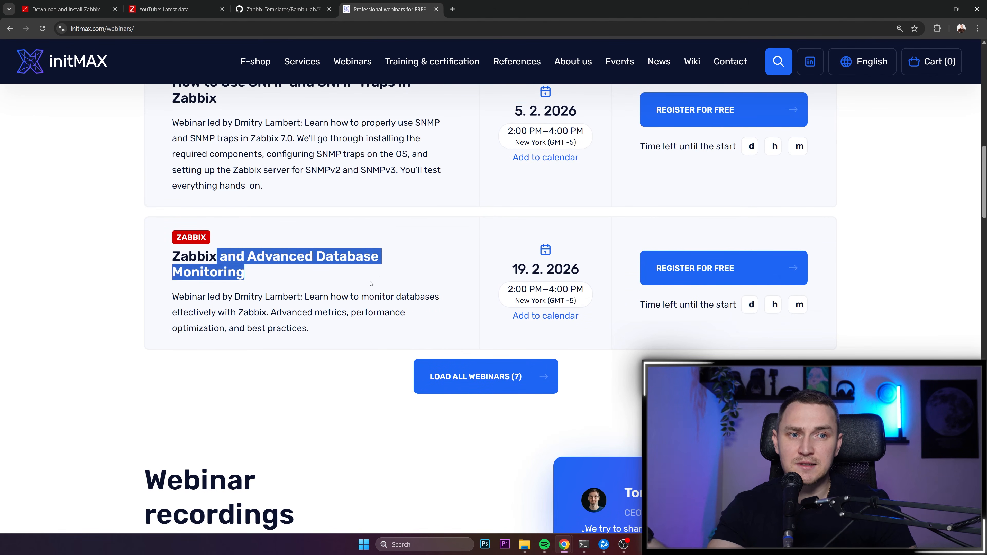
# - Load all upcoming webinars and look through the topics and dates of the full list
pyautogui.click(502, 375)
pyautogui.scroll(-20, 457, 305)
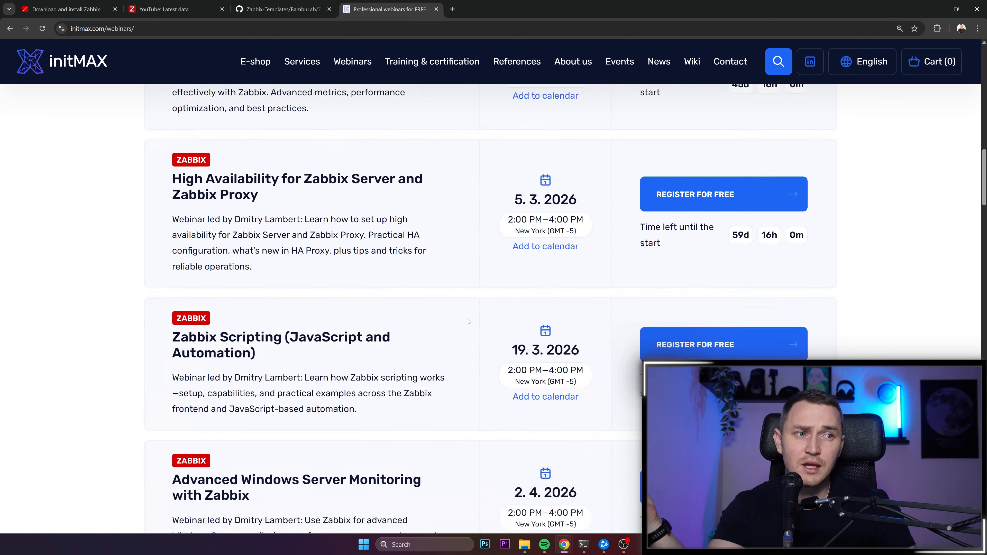
pyautogui.scroll(20, 457, 306)
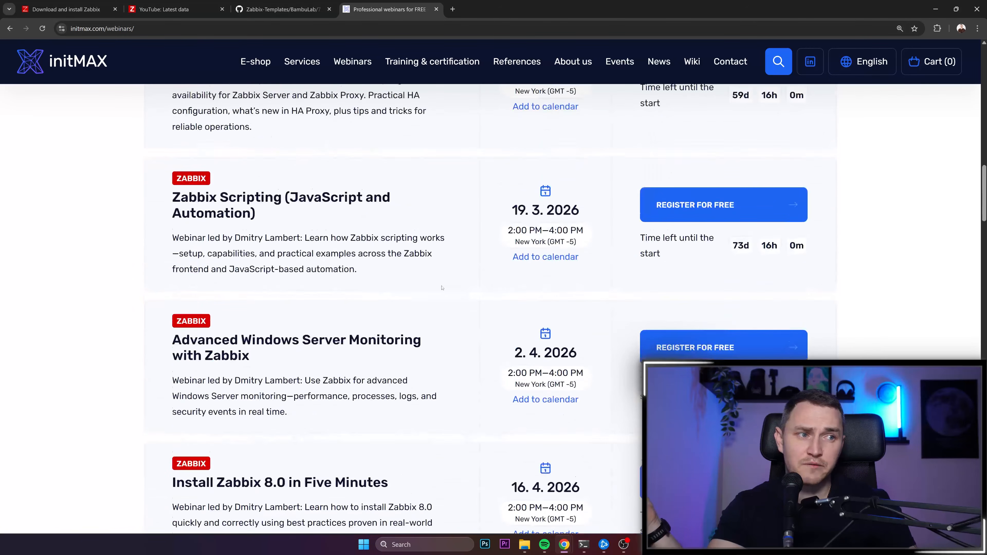
pyautogui.scroll(-9, 441, 280)
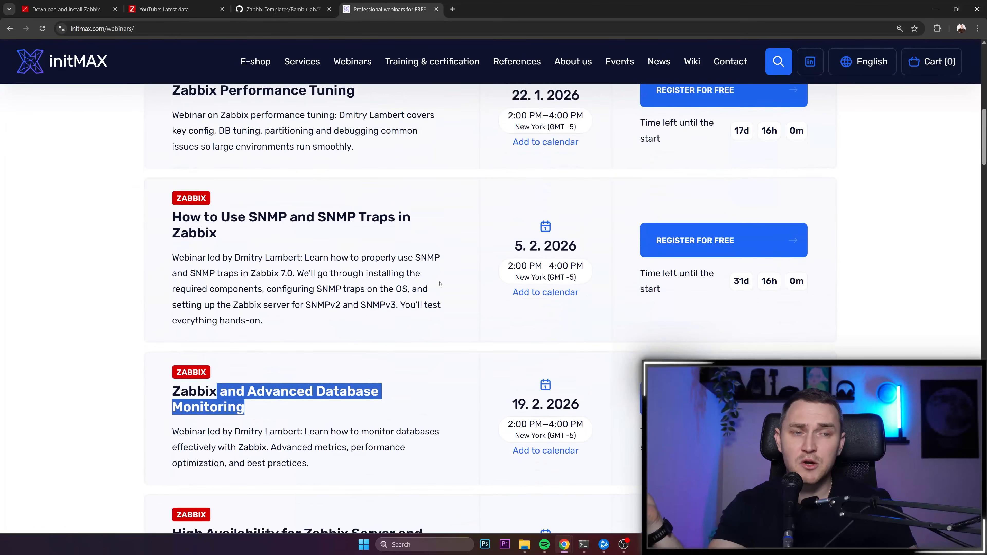
pyautogui.scroll(6, 439, 281)
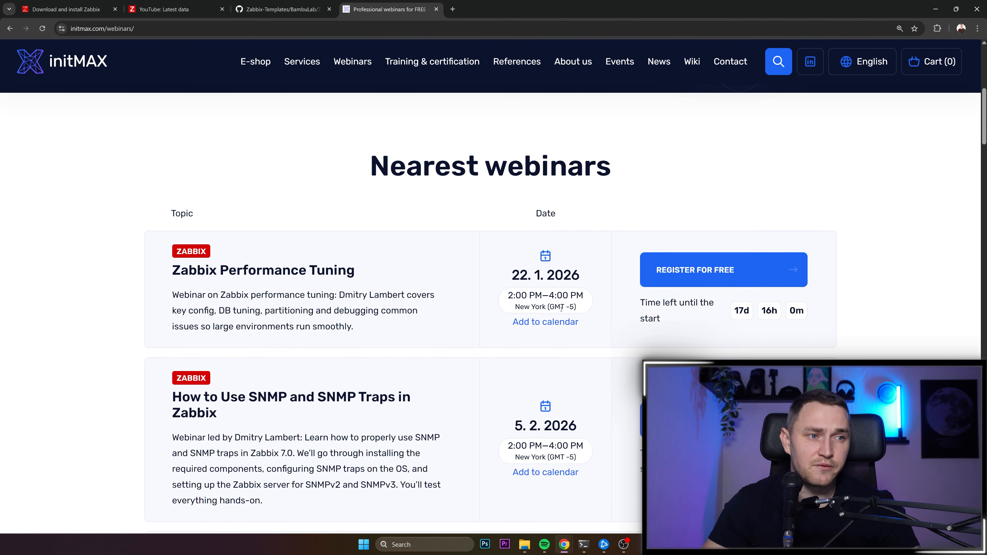
# - Check the time zone and the start and end times of the Zabbix Performance Tuning webinar
pyautogui.moveTo(543, 307); pyautogui.dragTo(582, 313)
pyautogui.moveTo(513, 296); pyautogui.dragTo(557, 296)
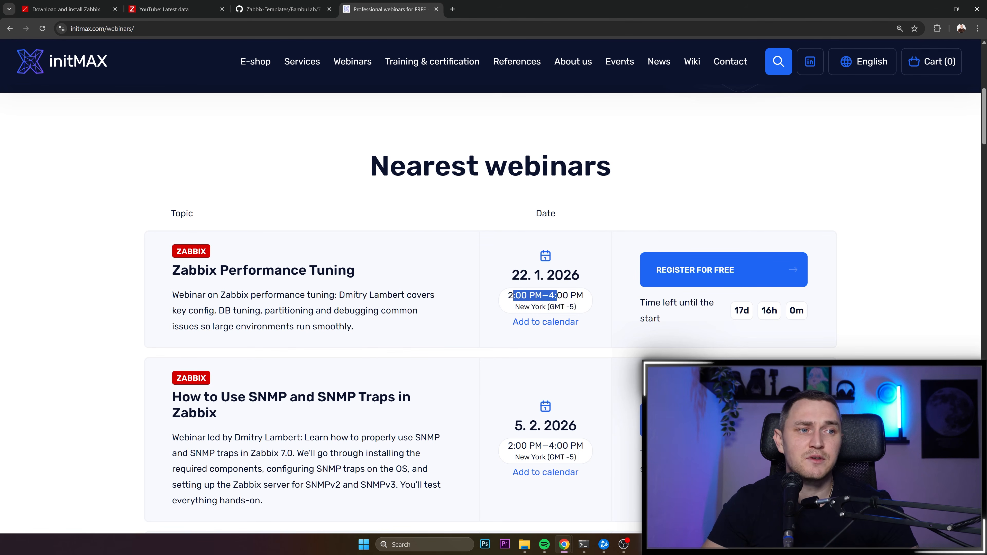
pyautogui.click(619, 309)
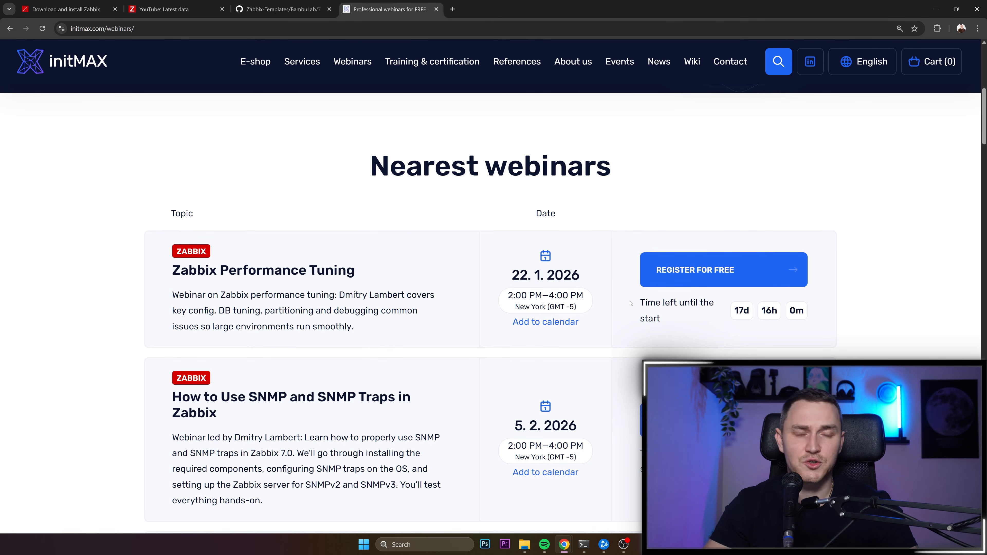
pyautogui.scroll(-4, 618, 287)
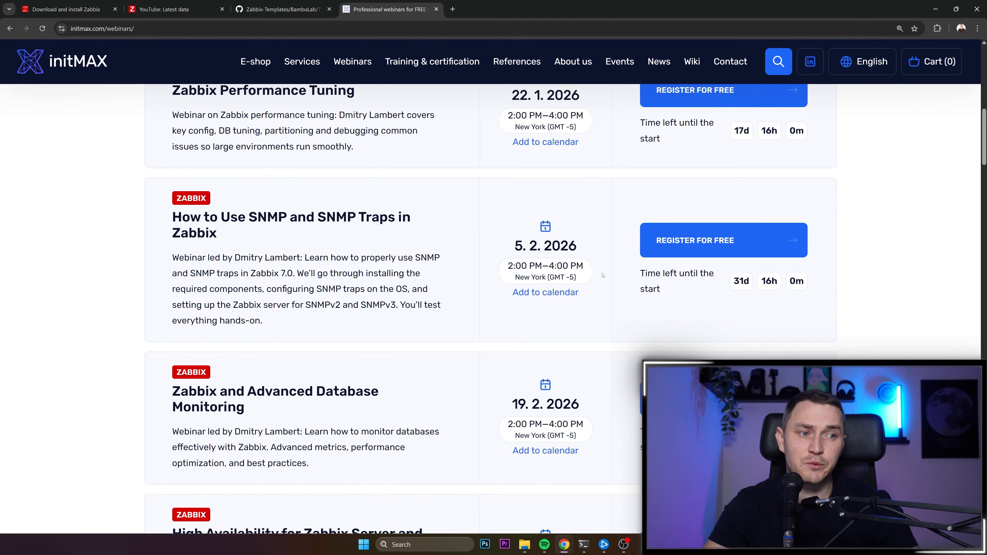
pyautogui.scroll(3, 603, 276)
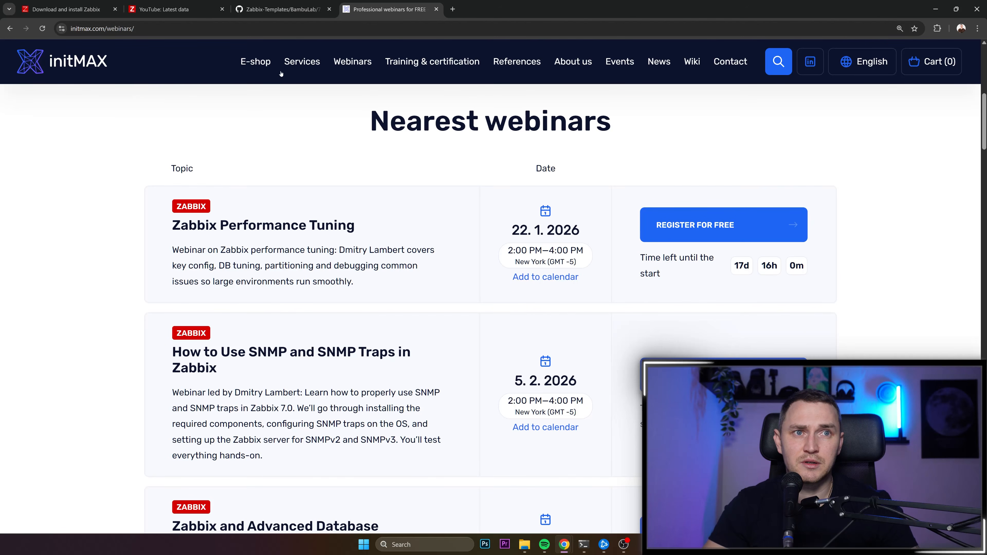
pyautogui.hotkey('alt', 'Tab')
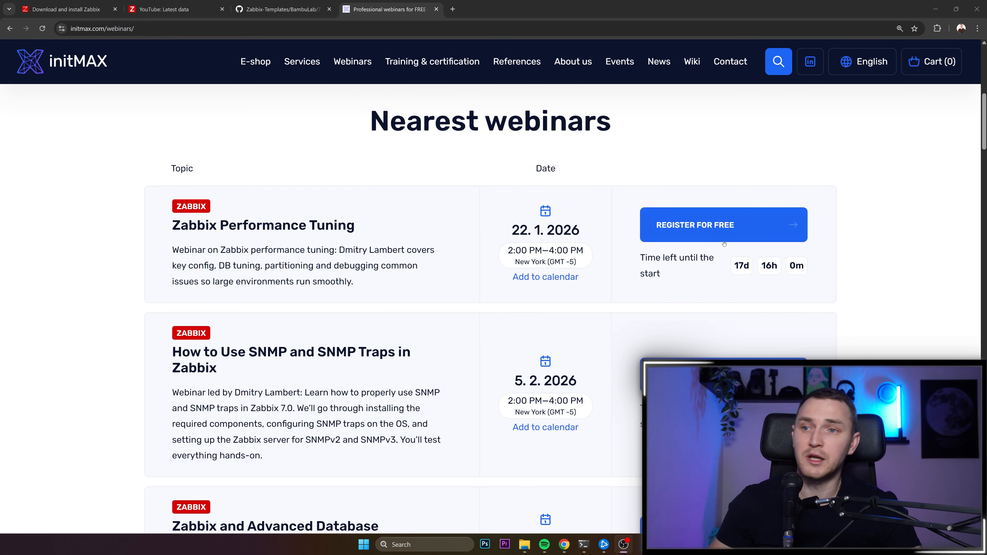
pyautogui.scroll(-4, 606, 241)
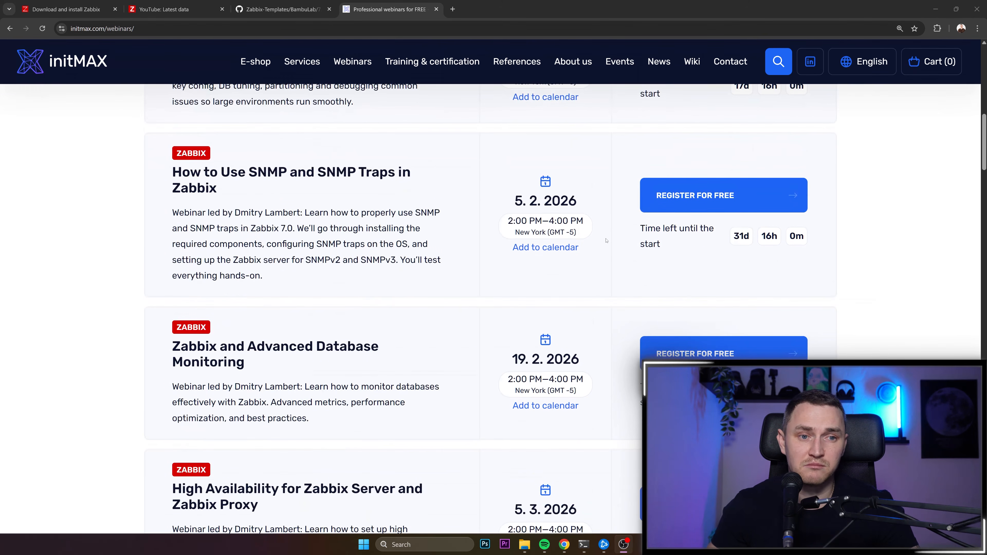
pyautogui.scroll(5, 618, 246)
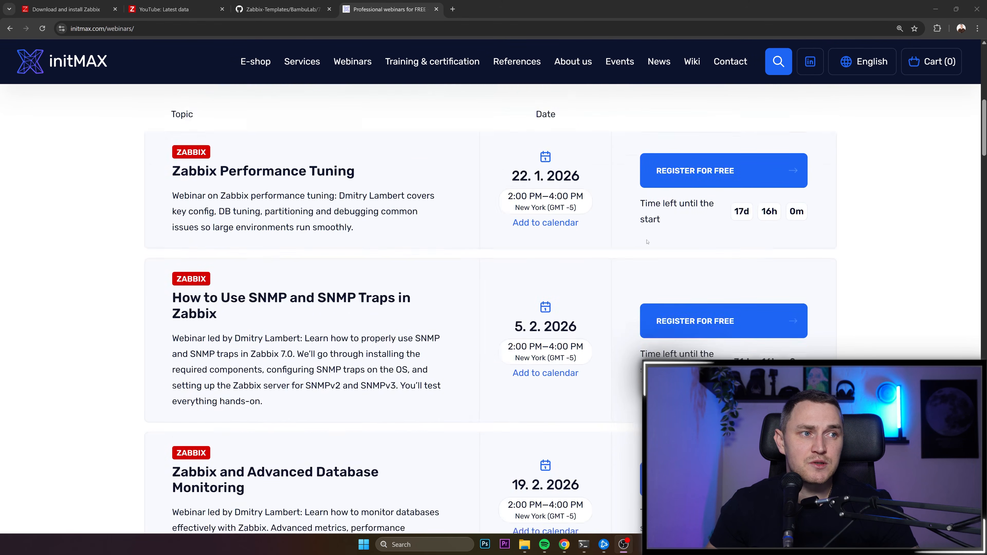